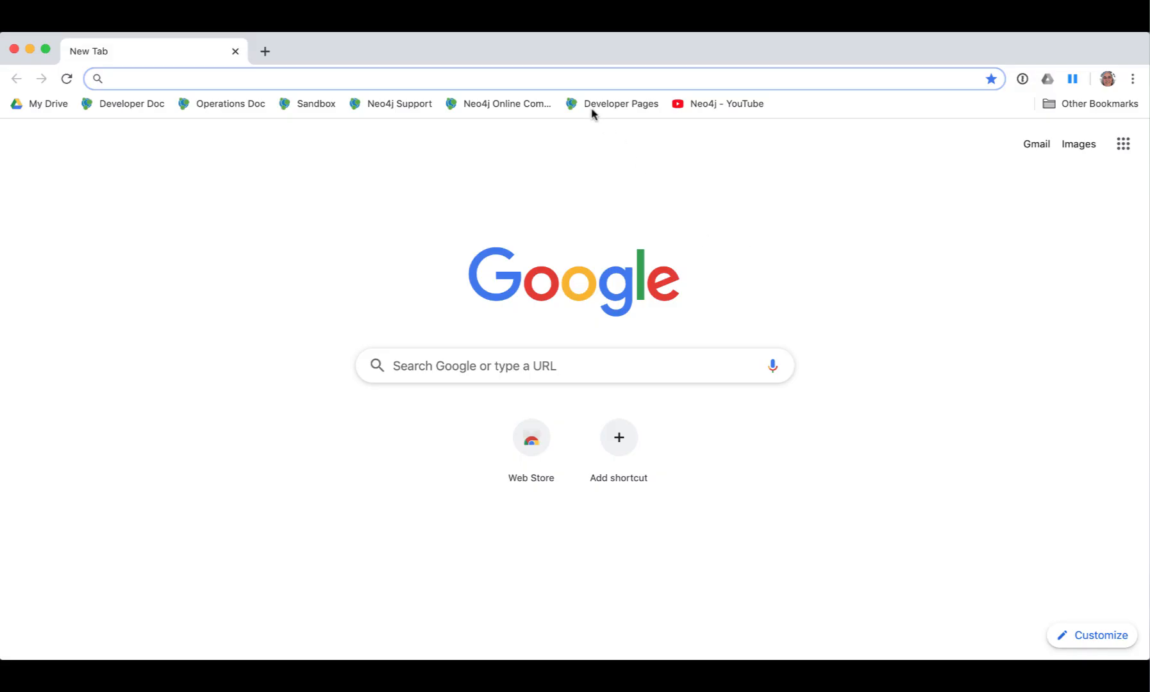
pyautogui.write('s')
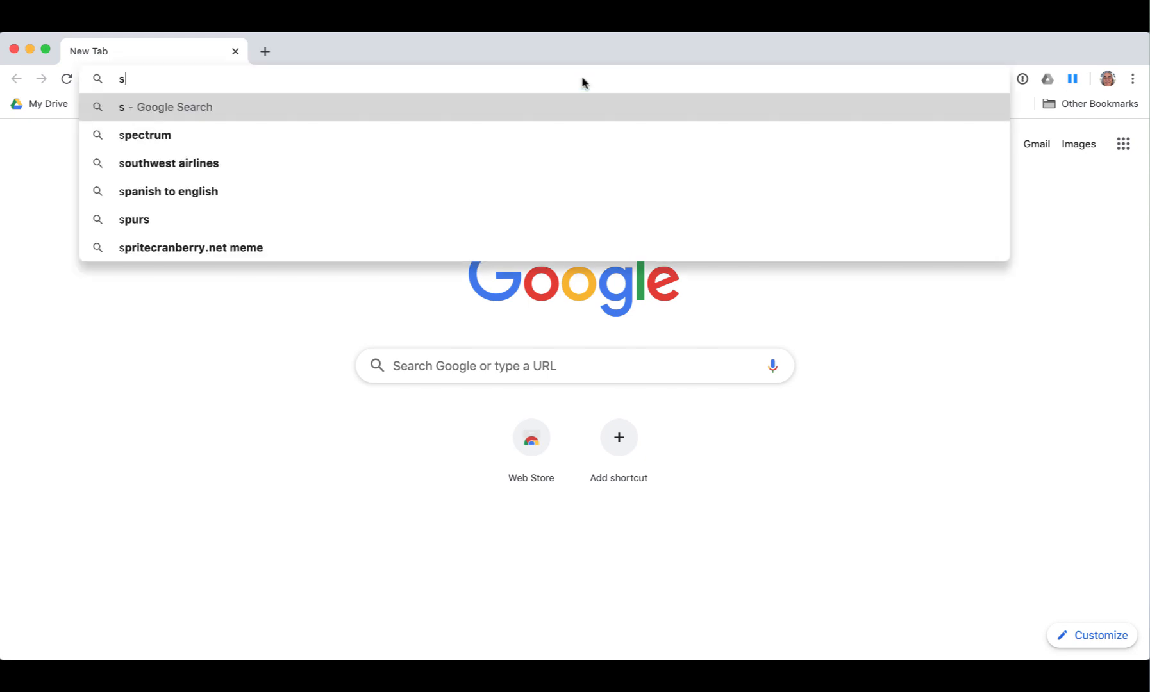
pyautogui.write('andbox')
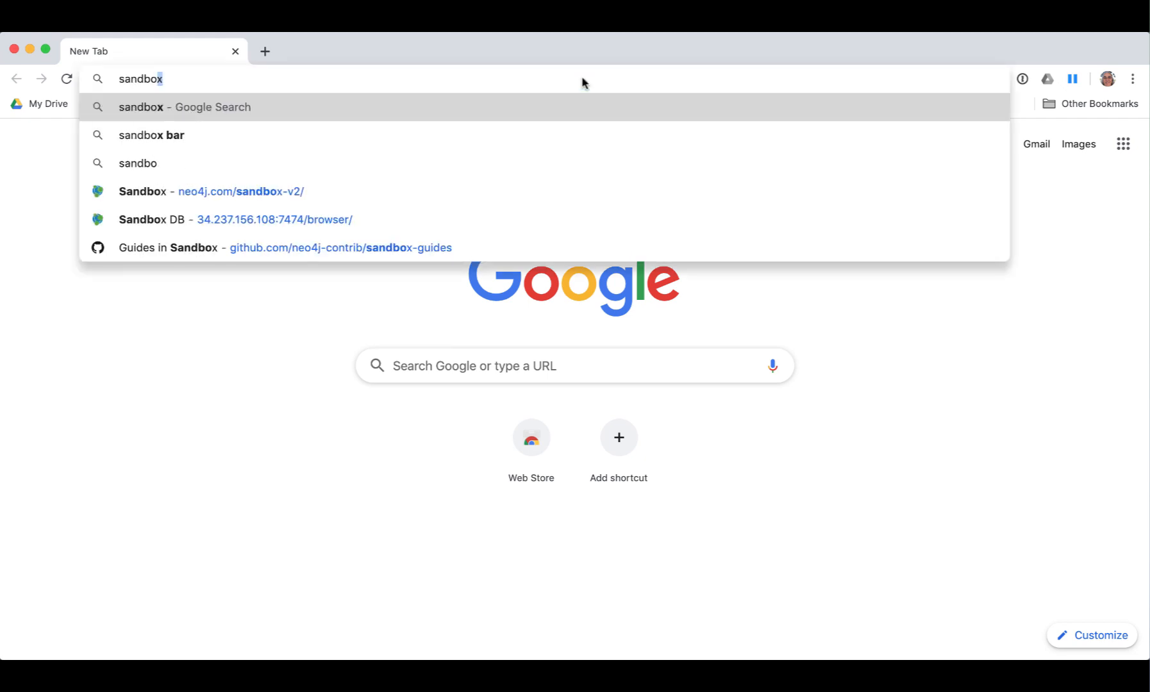
pyautogui.write('.neo')
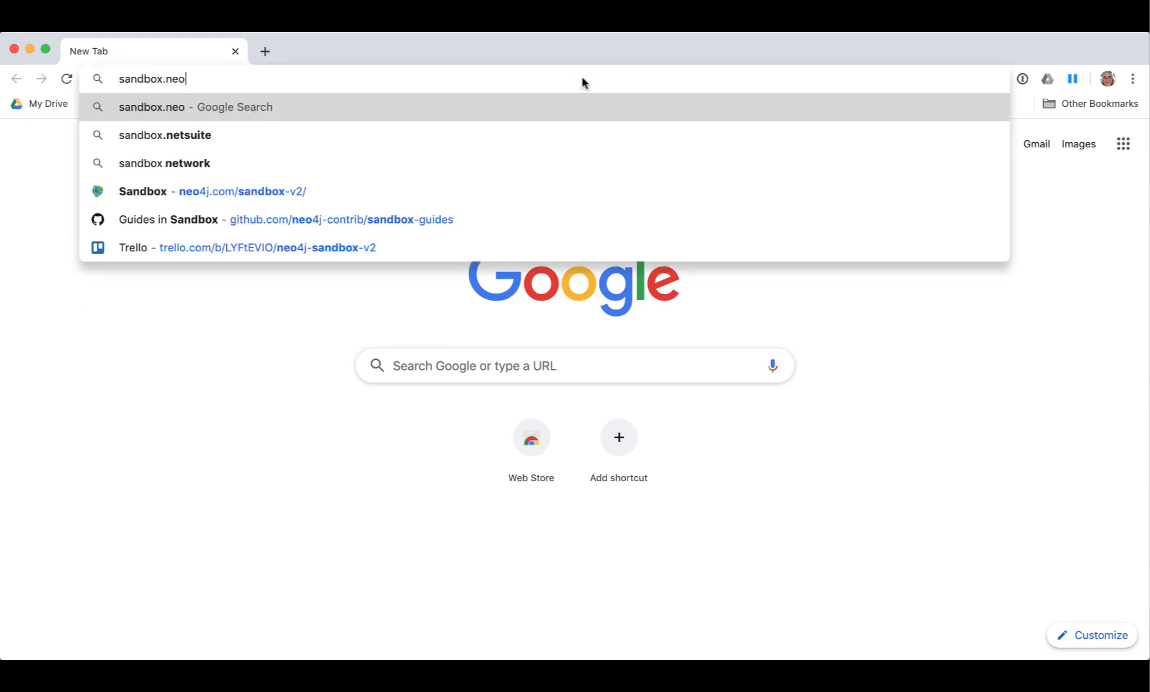
pyautogui.write('4j')
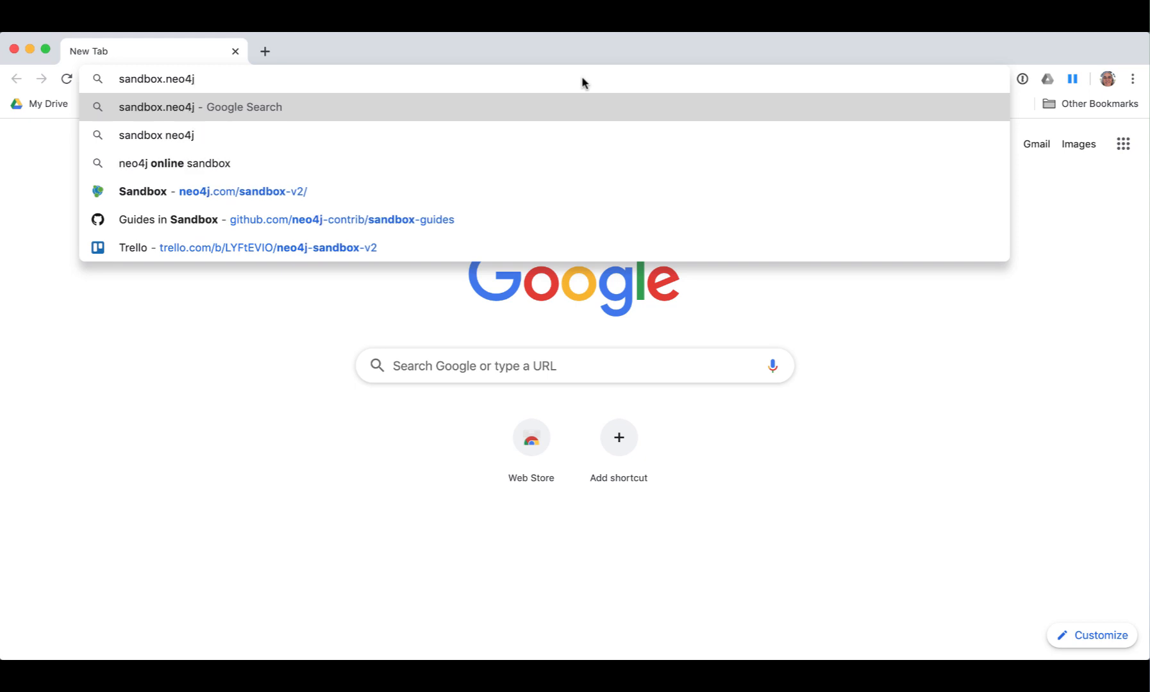
pyautogui.write('.com')
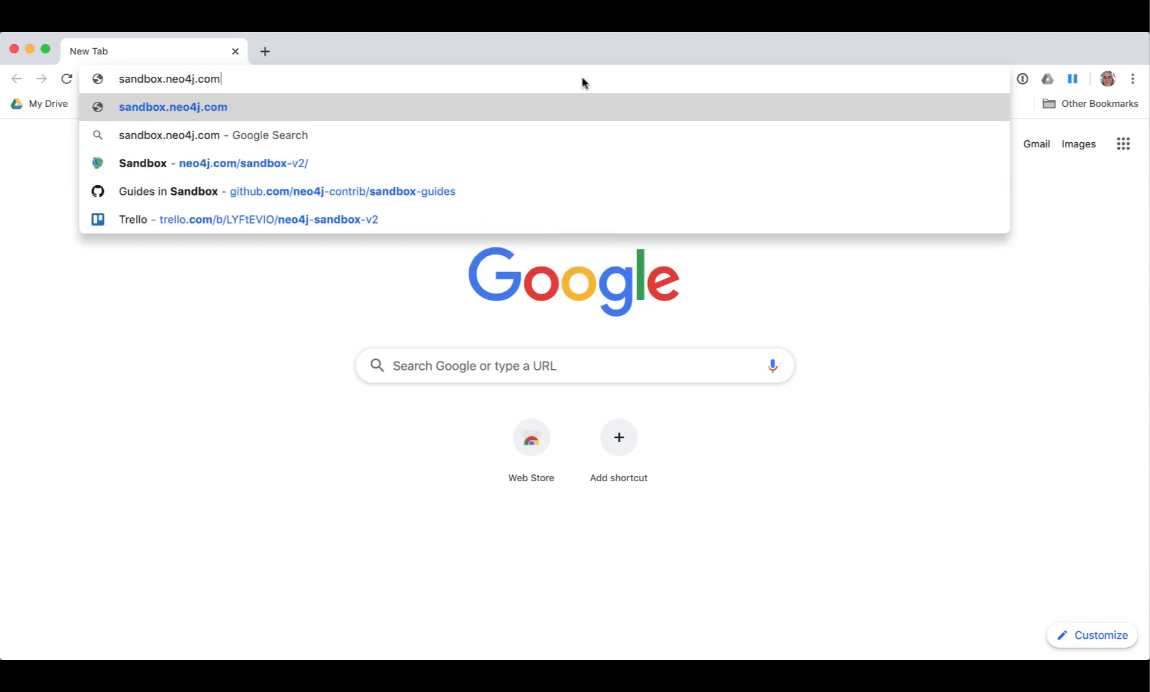
# Step: Load the Neo4j Sandbox login page at sandbox.neo4j.com
pyautogui.press('Return')
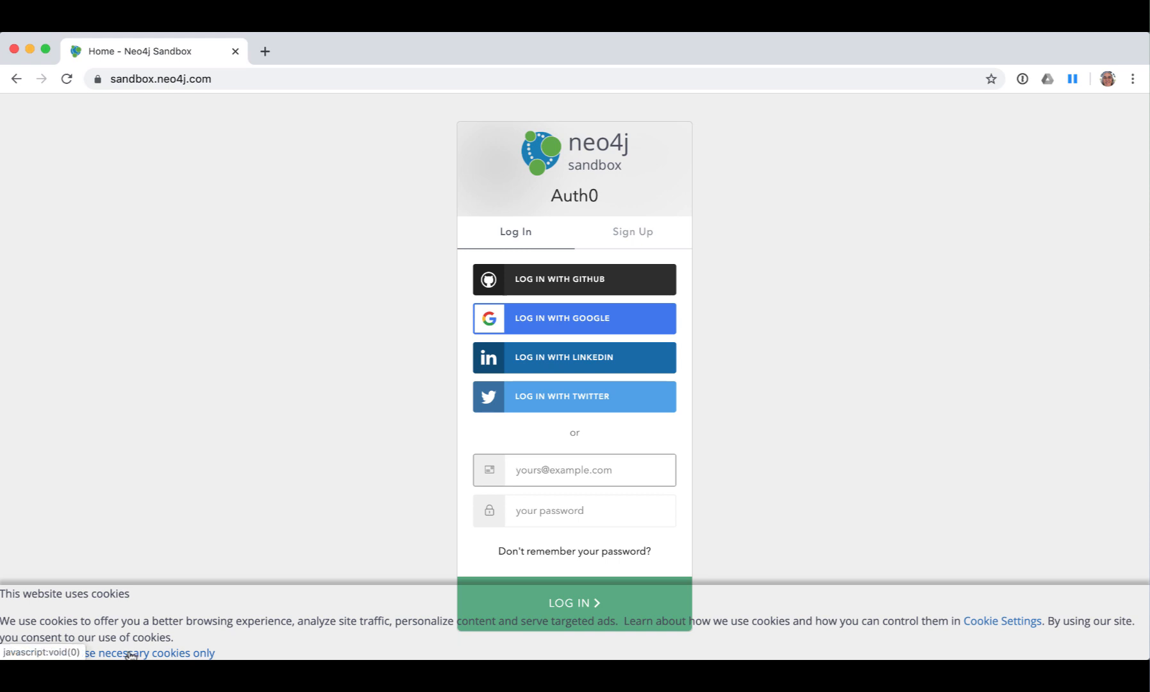
# Step: Accept only the necessary cookies on the banner
pyautogui.click(131, 654)
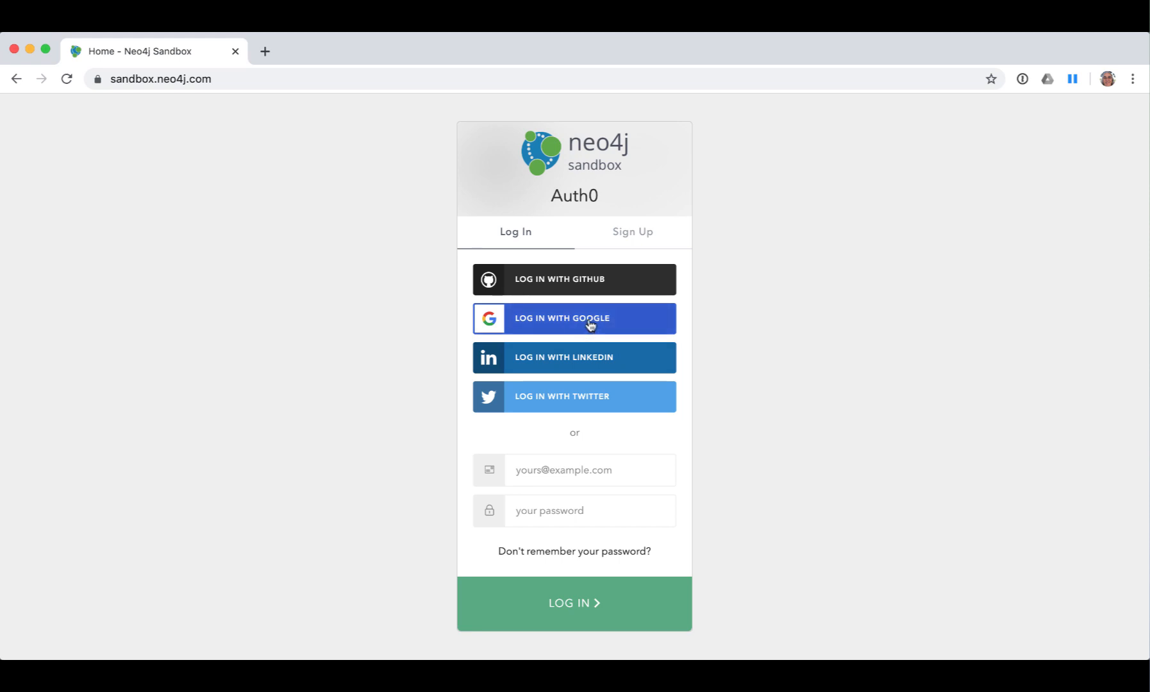
# Step: Log in to Neo4j Sandbox with Google, submitting the account email and password
pyautogui.click(590, 325)
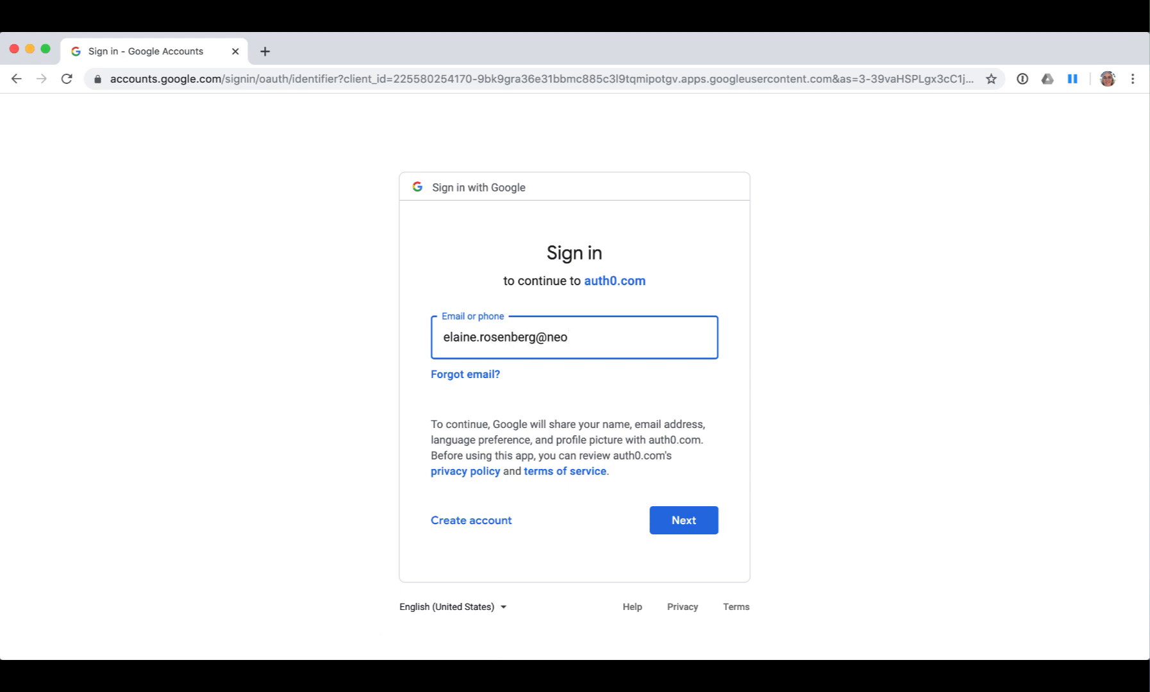
pyautogui.press('Return')
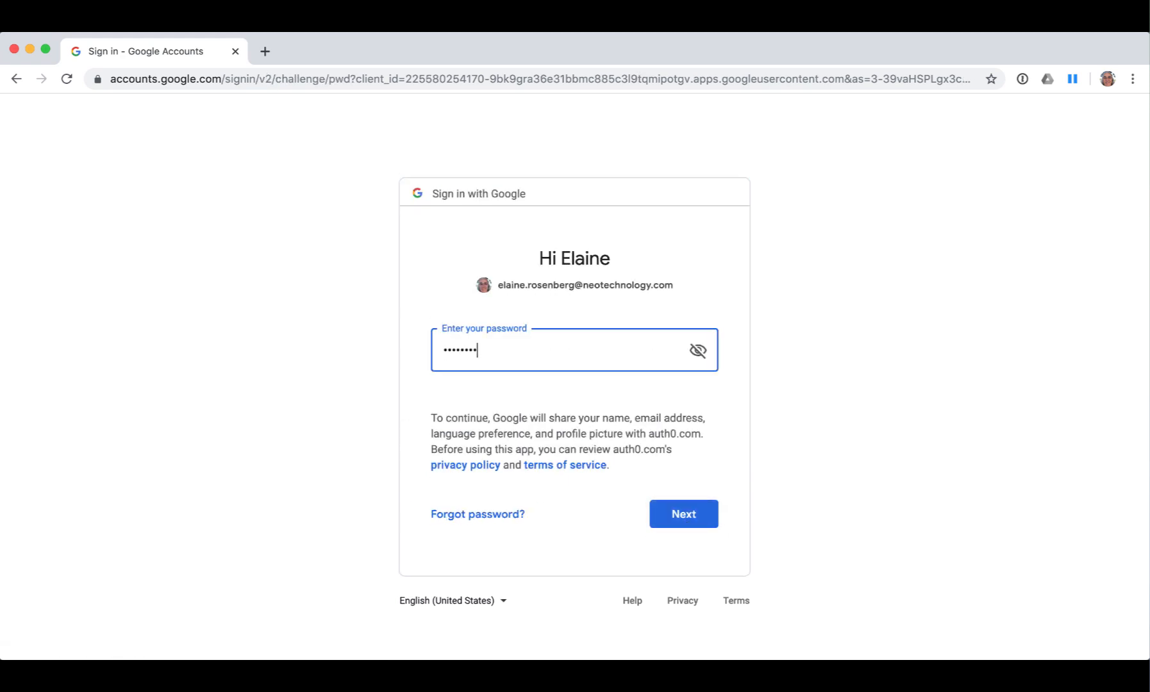
pyautogui.press('Return')
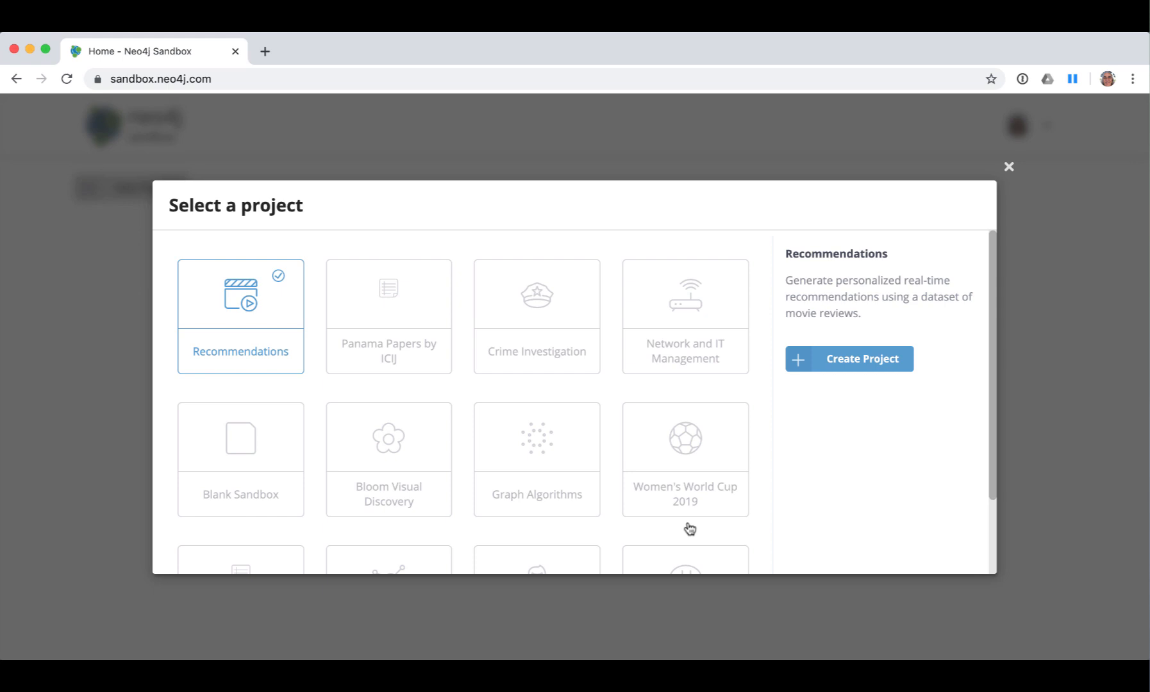
pyautogui.scroll(-2, 664, 479)
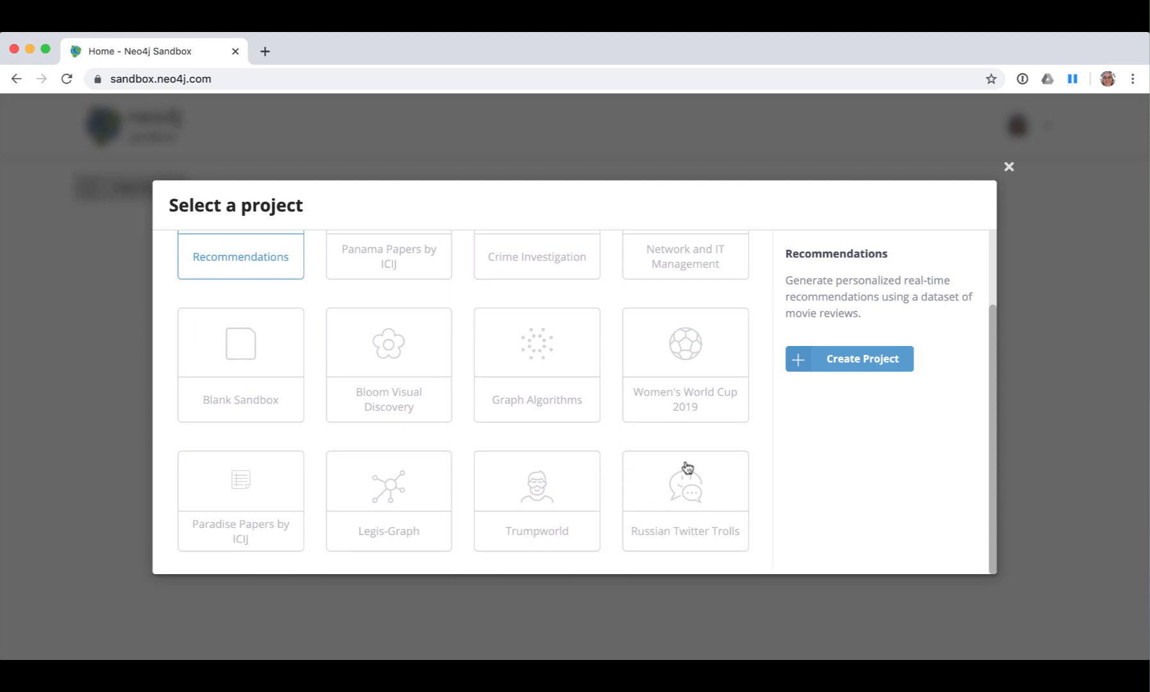
pyautogui.scroll(2, 687, 467)
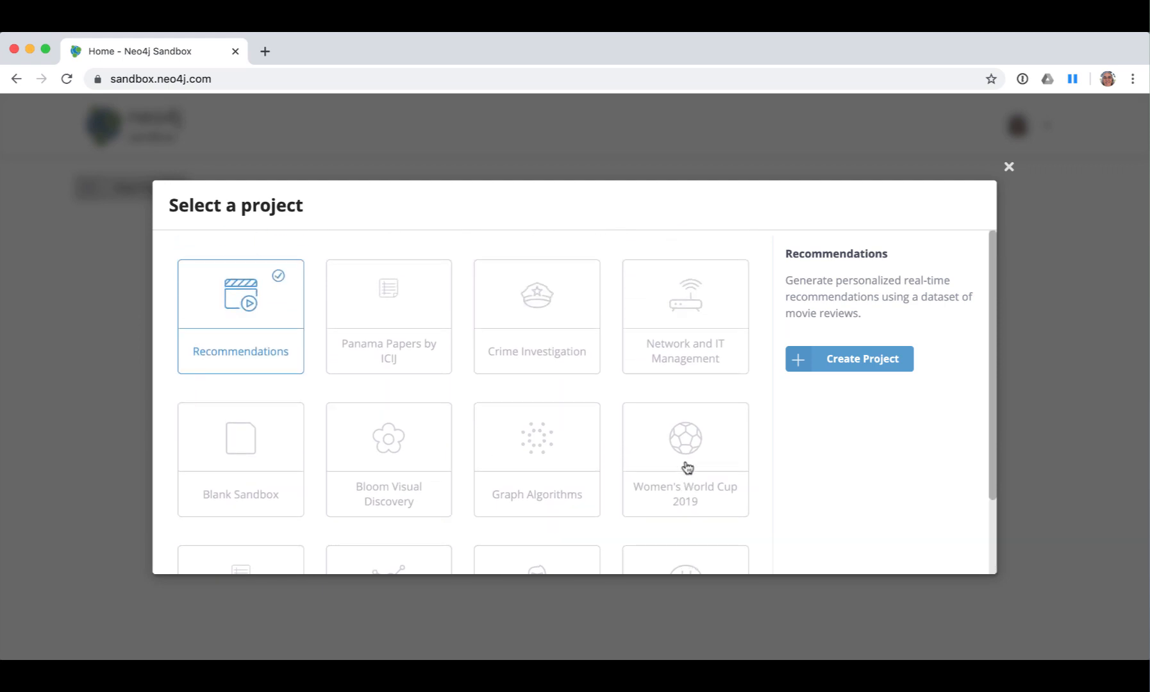
# Step: Create a new Blank Sandbox project from the project selection dialog
pyautogui.click(232, 453)
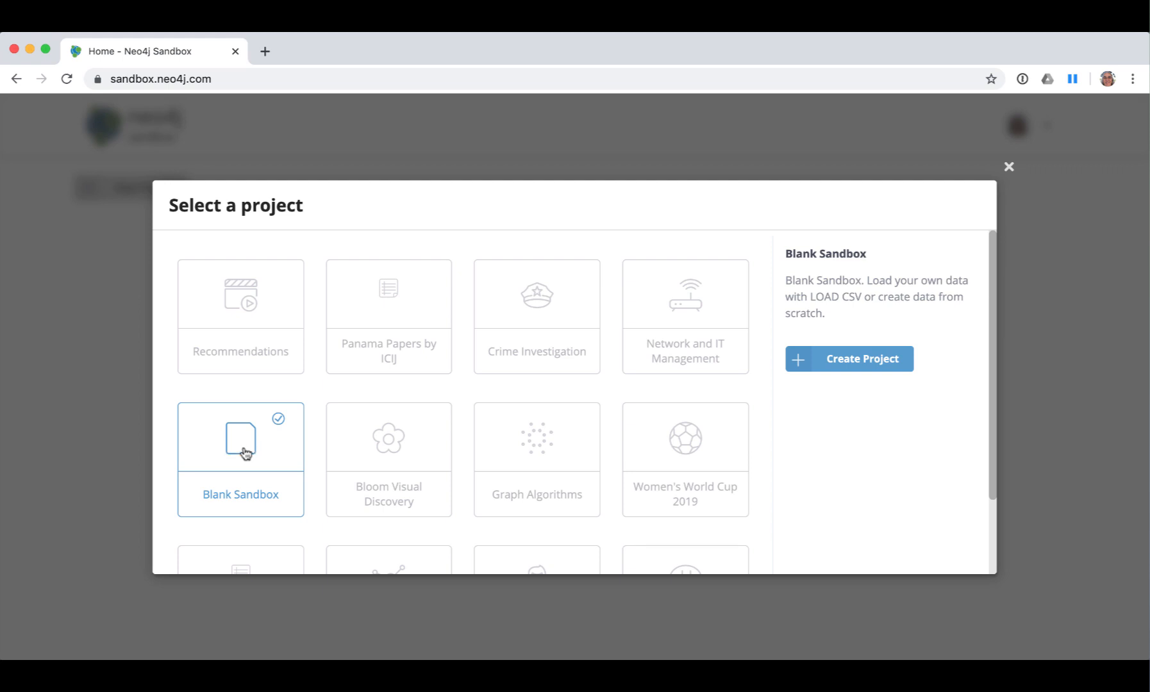
pyautogui.click(857, 359)
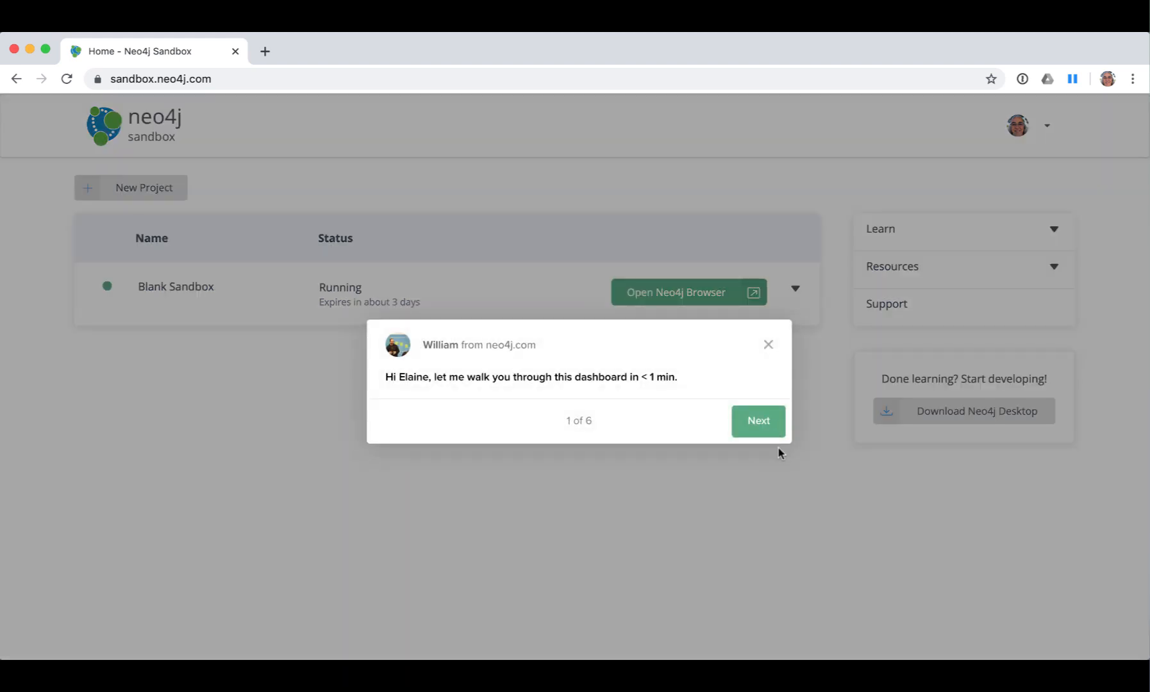
# Step: Step through the dashboard tour to its end while expanding the running project's details
pyautogui.click(764, 428)
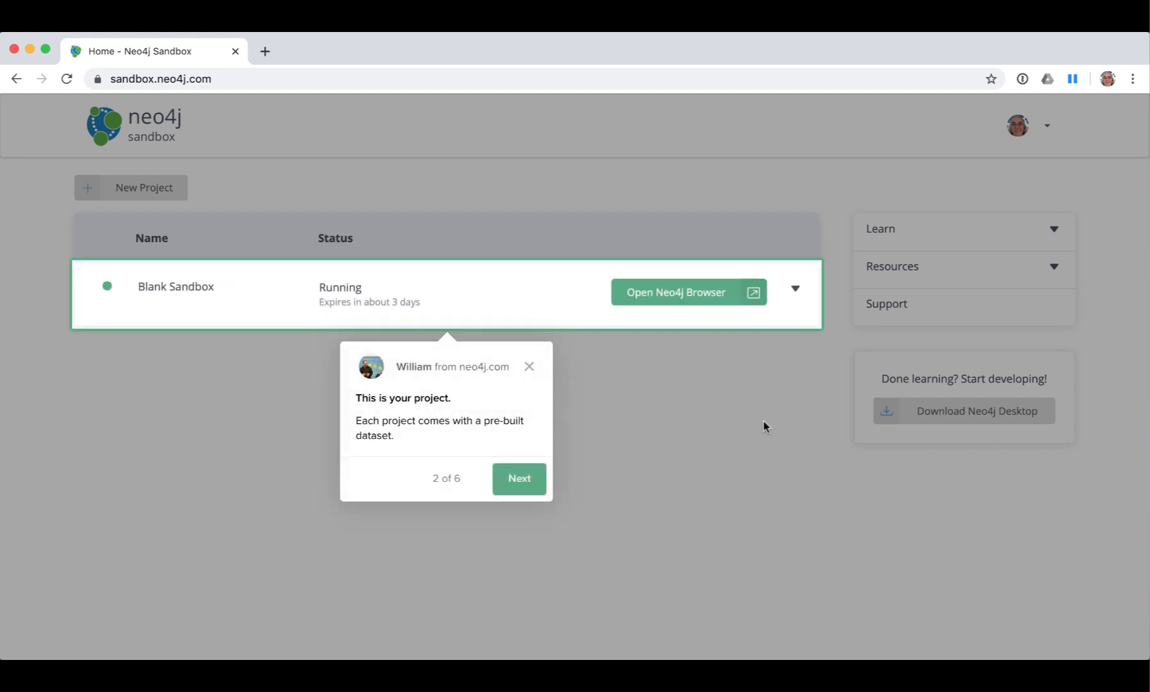
pyautogui.click(514, 480)
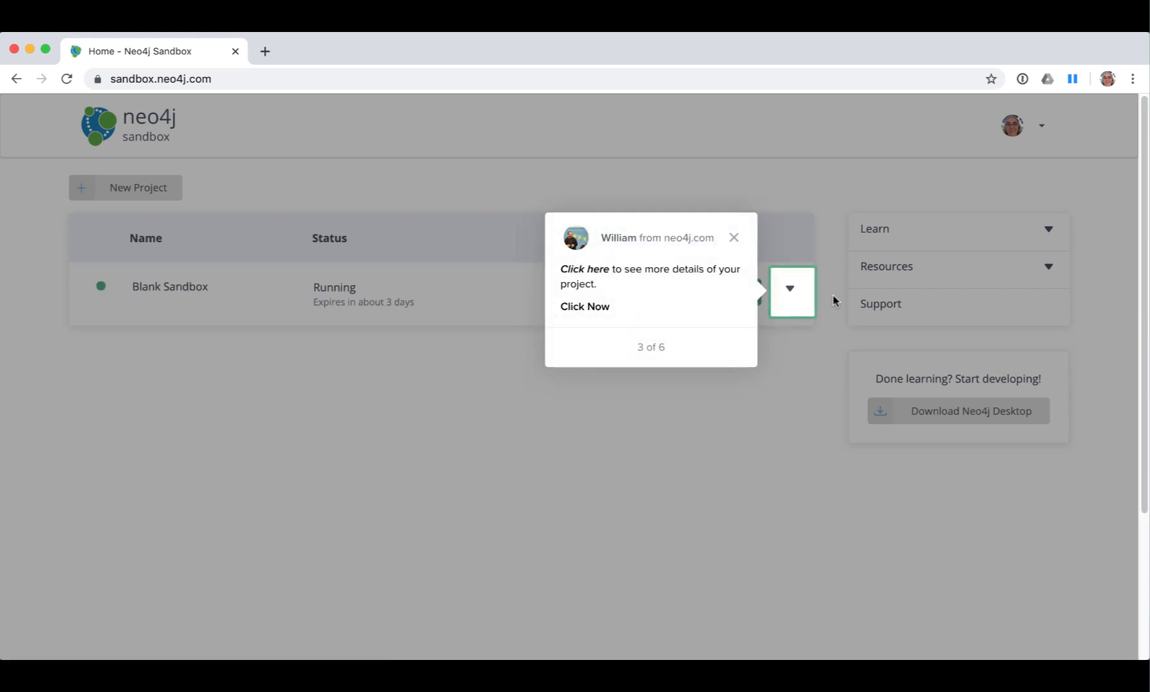
pyautogui.click(790, 290)
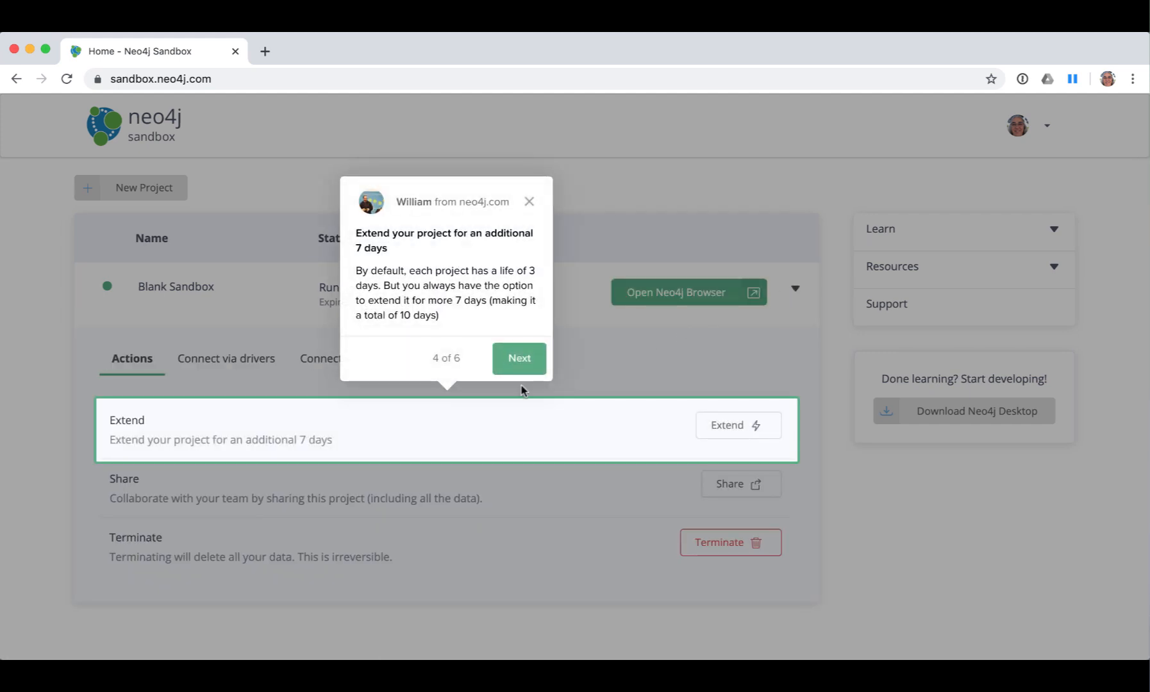
pyautogui.click(511, 359)
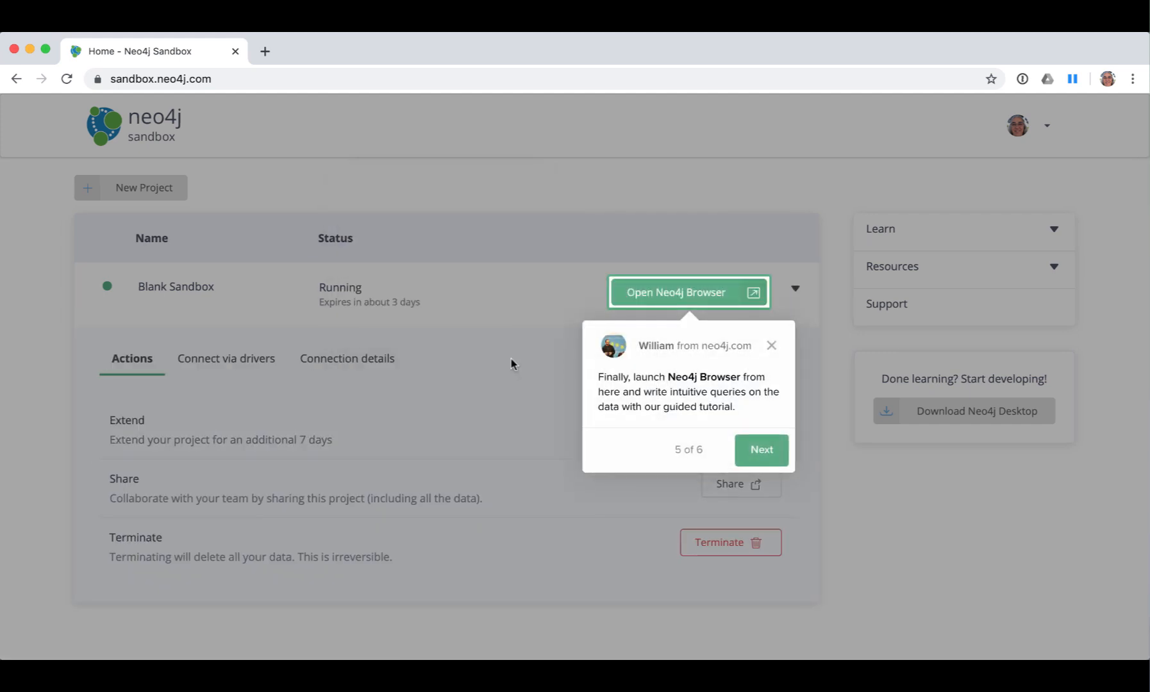
pyautogui.click(763, 457)
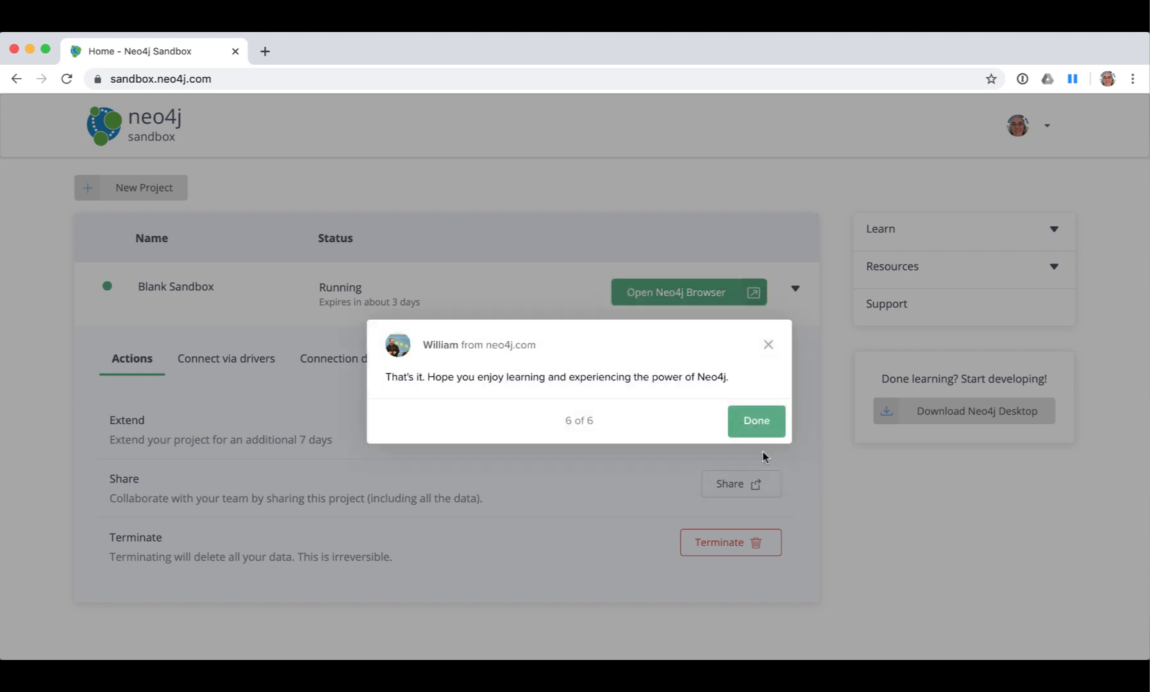
pyautogui.click(759, 426)
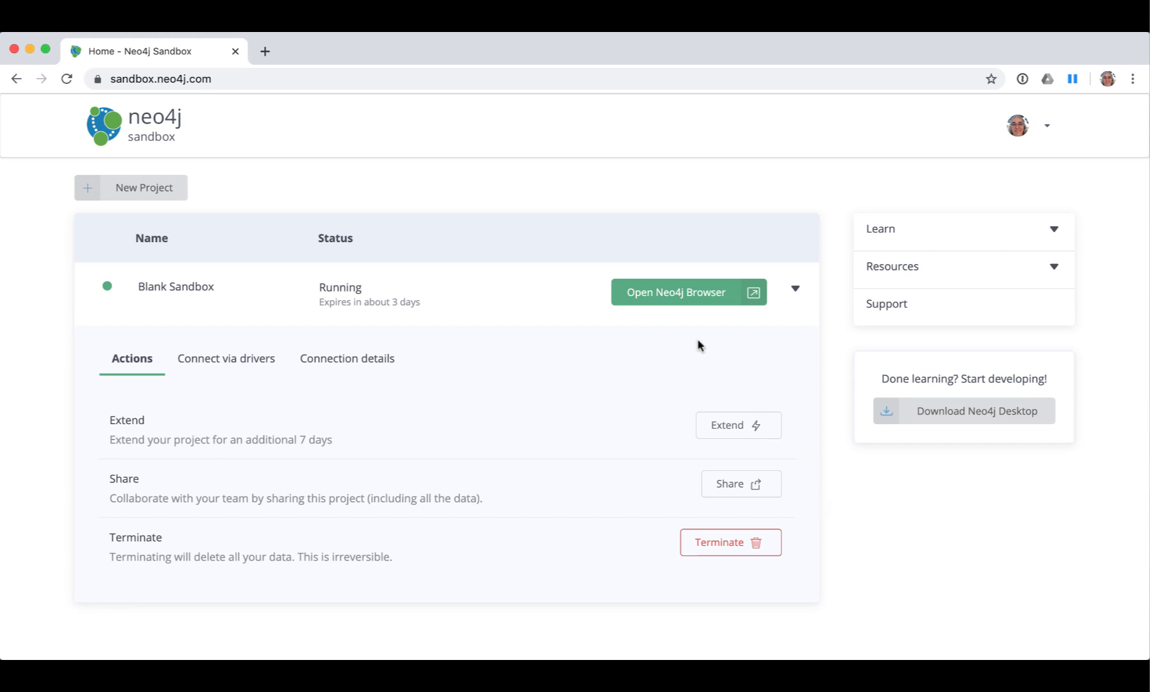
# Step: Launch Neo4j Browser, exit its feature tour and view the empty Database Information panel
pyautogui.click(661, 288)
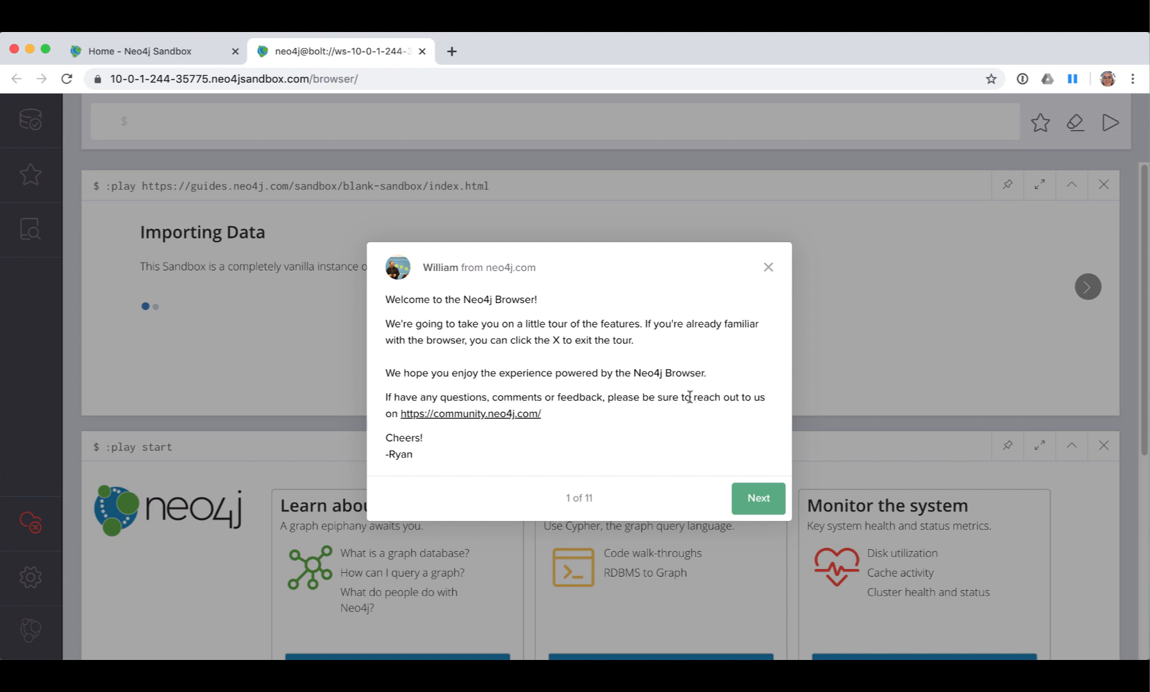
pyautogui.click(765, 504)
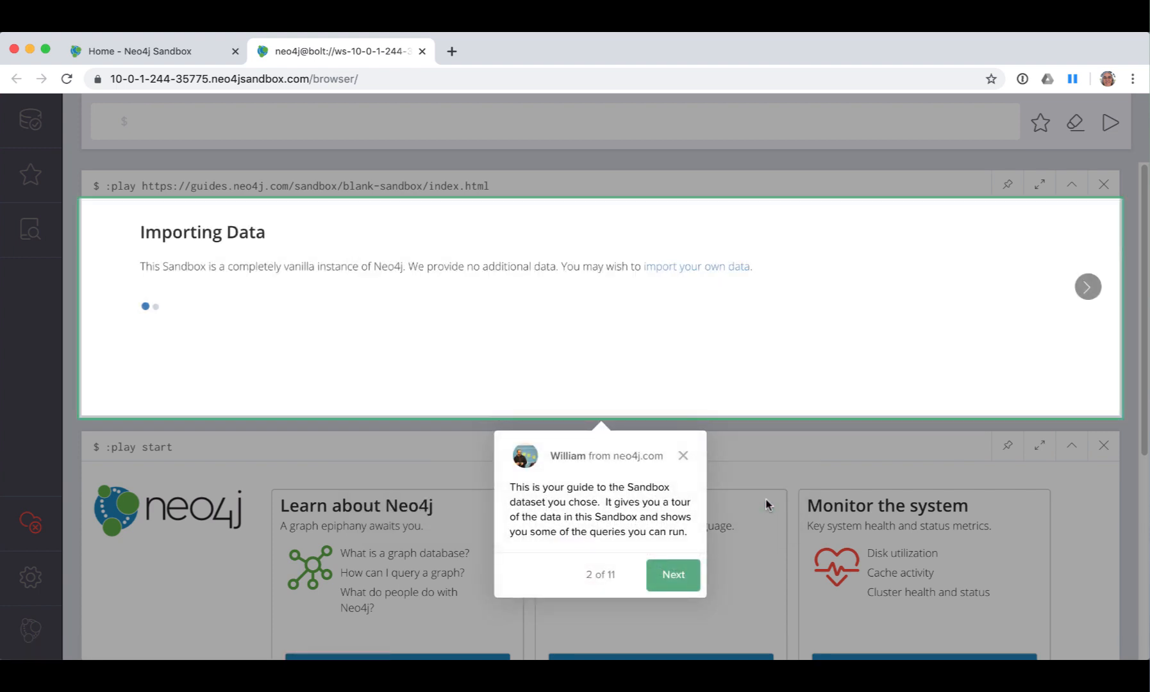
pyautogui.click(684, 456)
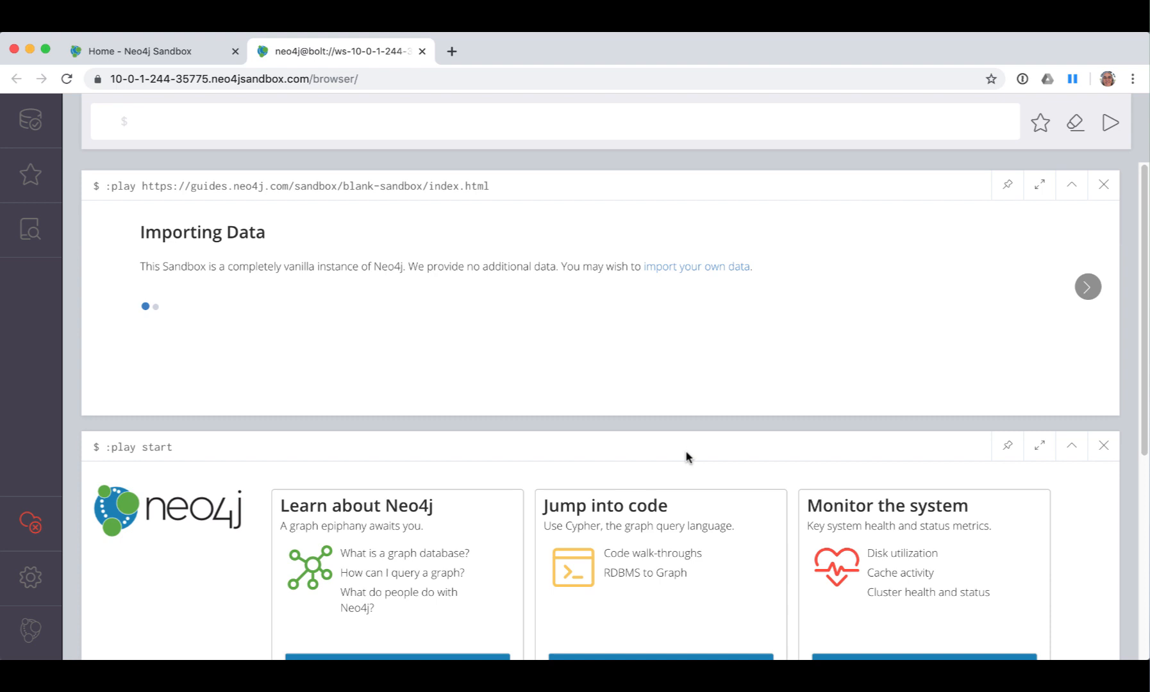
pyautogui.click(30, 123)
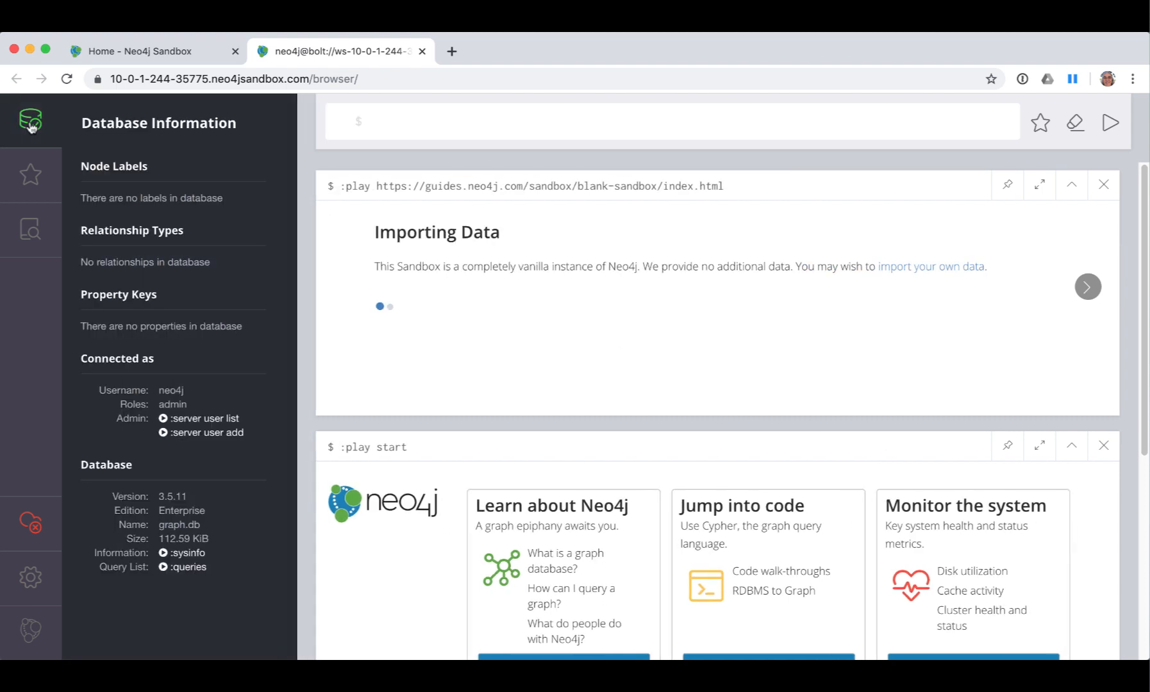
# Step: Read the Graph Fundamentals guide to its Next steps slide, then switch to the Cypher guide
pyautogui.click(30, 123)
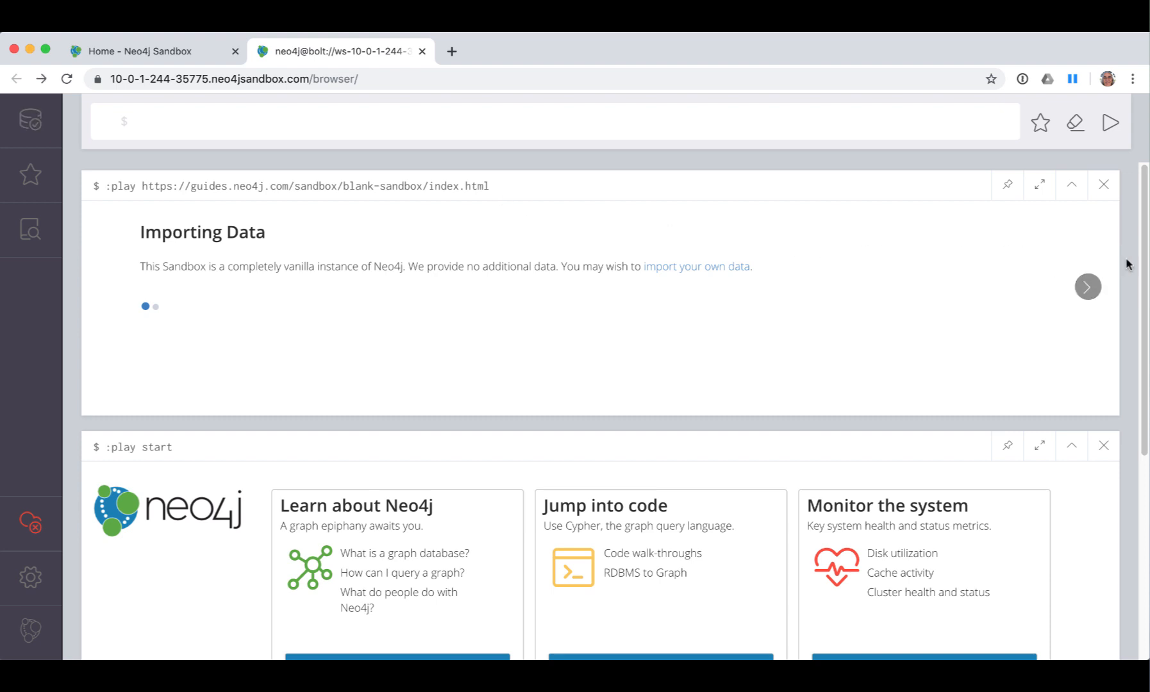
pyautogui.moveTo(1146, 251); pyautogui.dragTo(1135, 383)
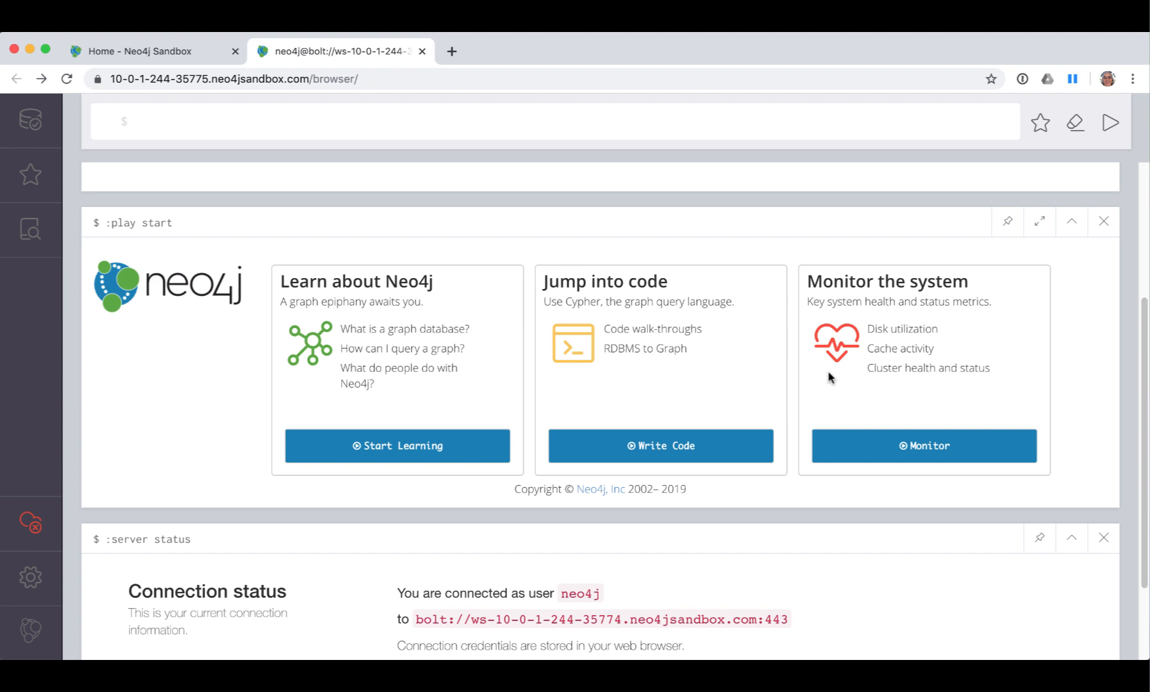
pyautogui.click(393, 447)
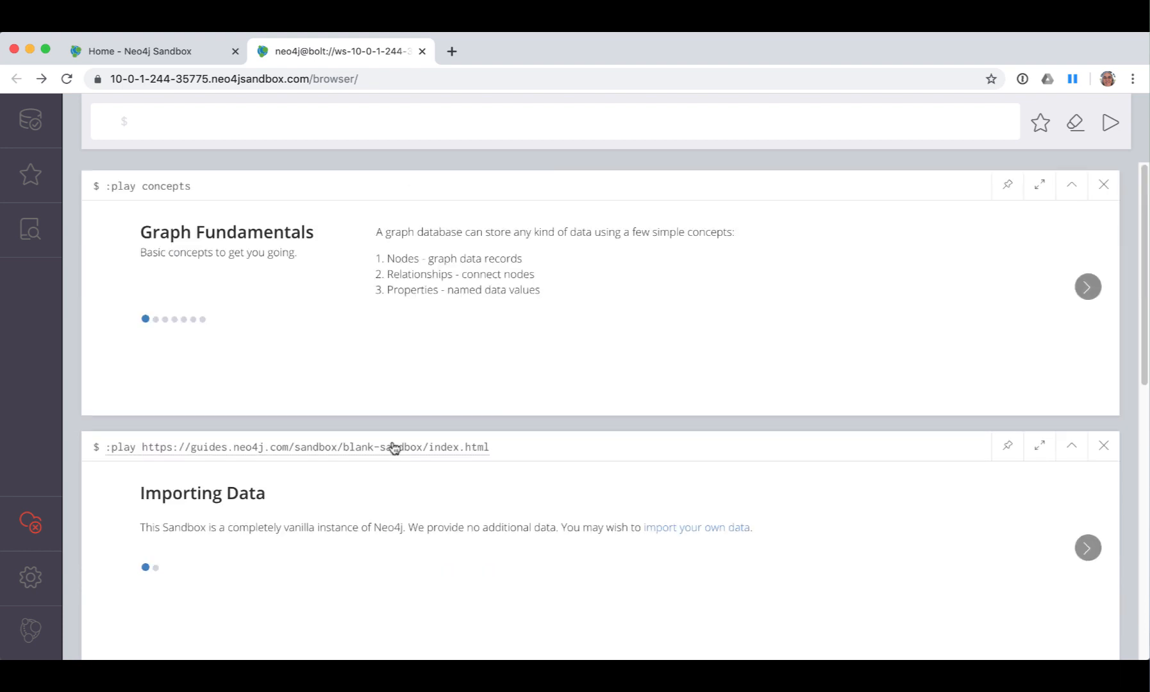
pyautogui.click(1084, 287)
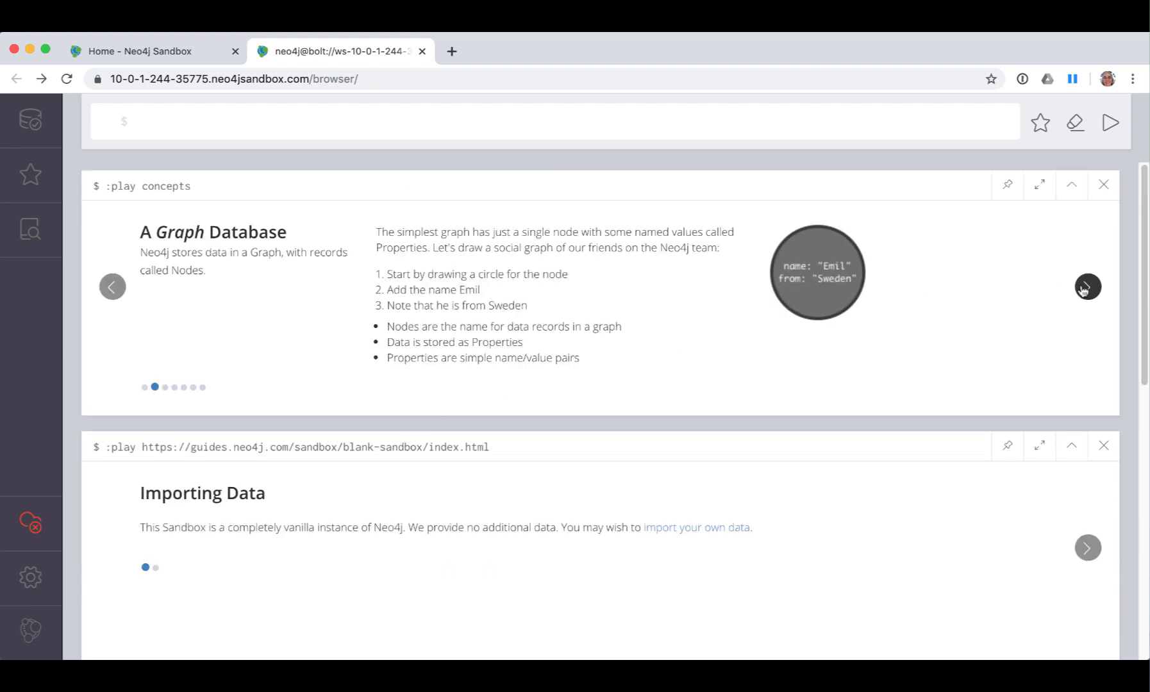
pyautogui.click(1085, 288)
pyautogui.click(1085, 287)
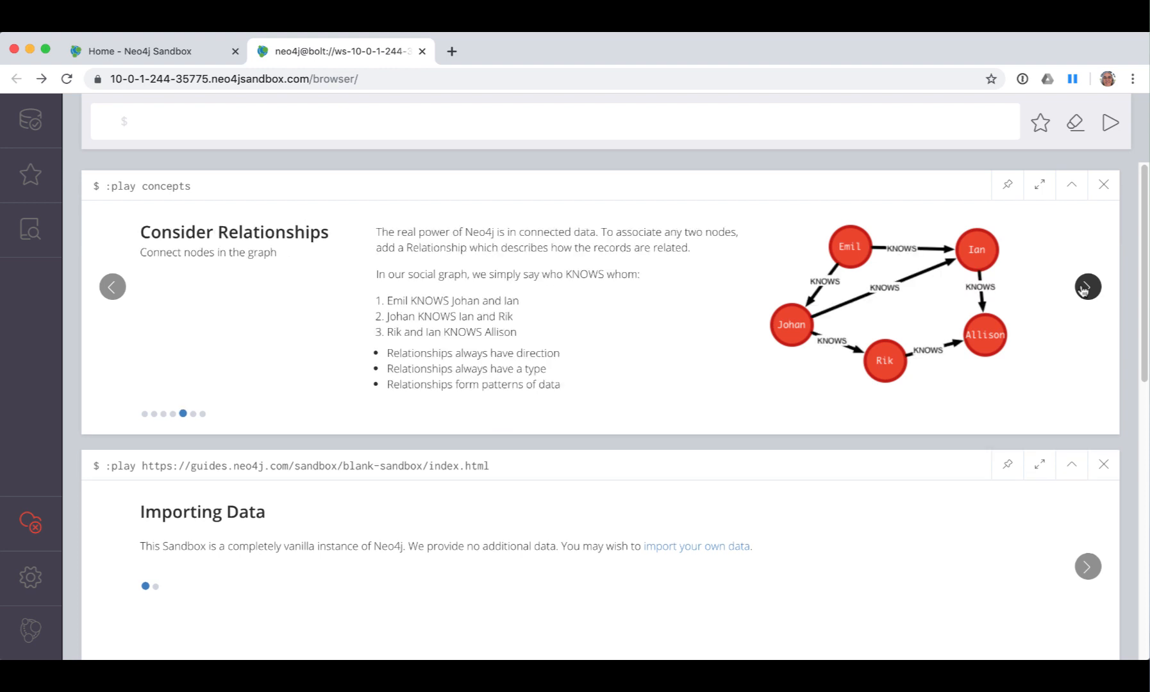
pyautogui.click(1084, 288)
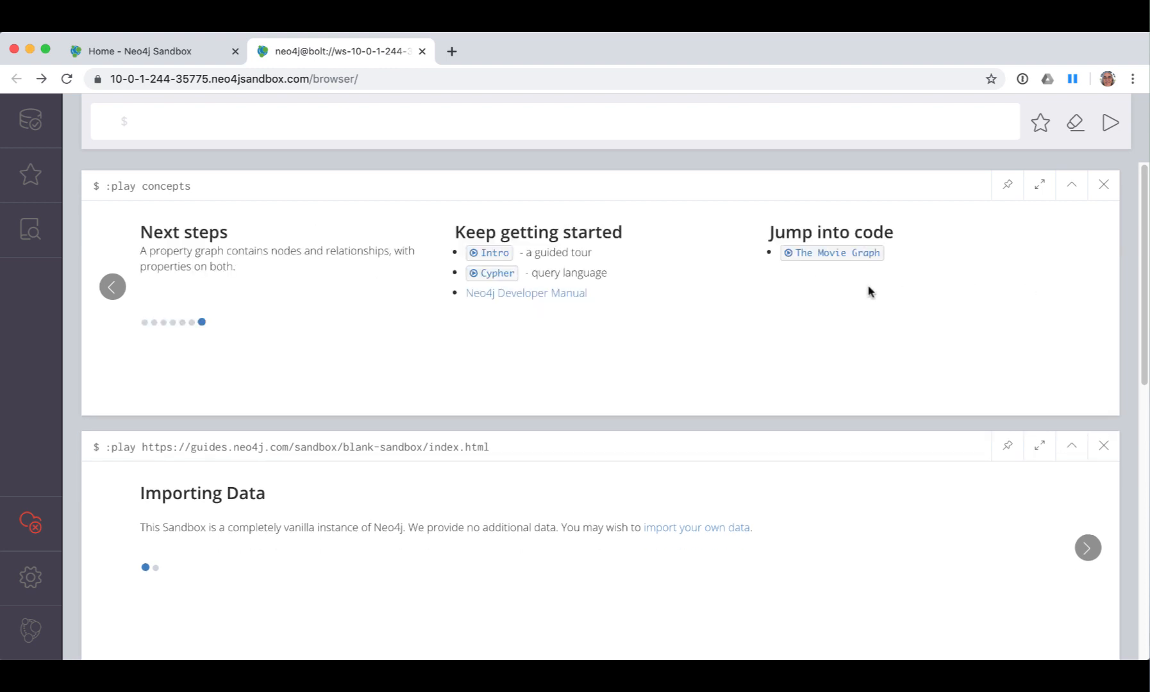
pyautogui.click(489, 273)
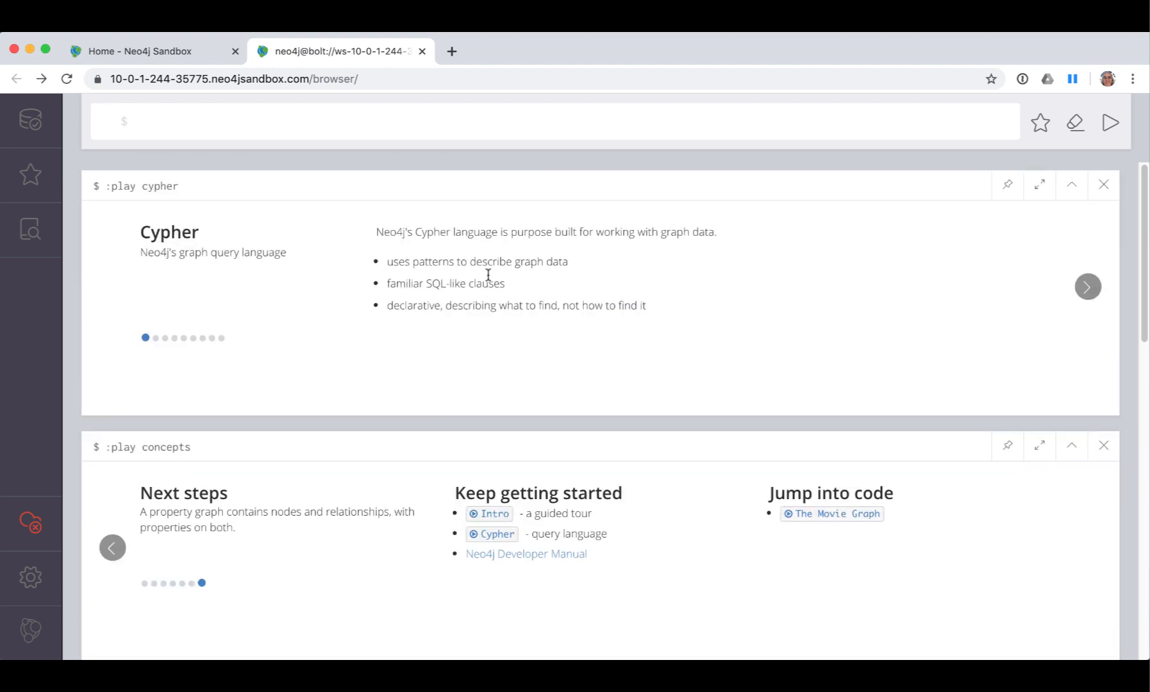
# Step: Run the CREATE example adding Person Emil from Sweden with klout 99, then return to the Sandbox tab
pyautogui.click(1084, 289)
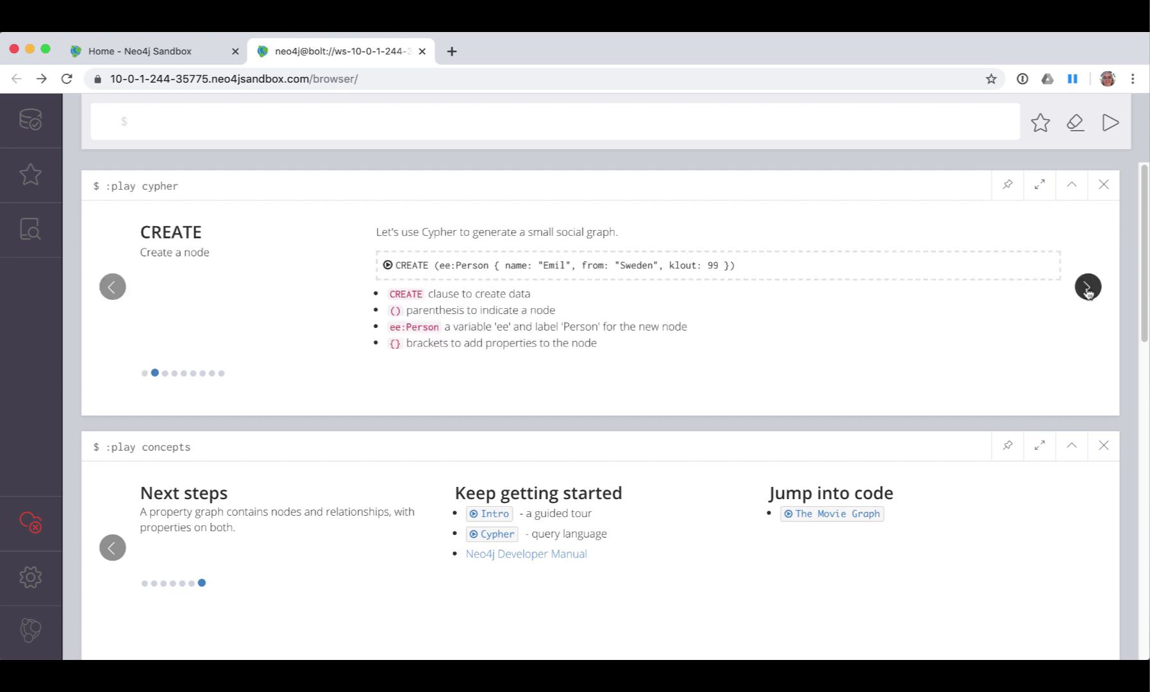
pyautogui.click(409, 272)
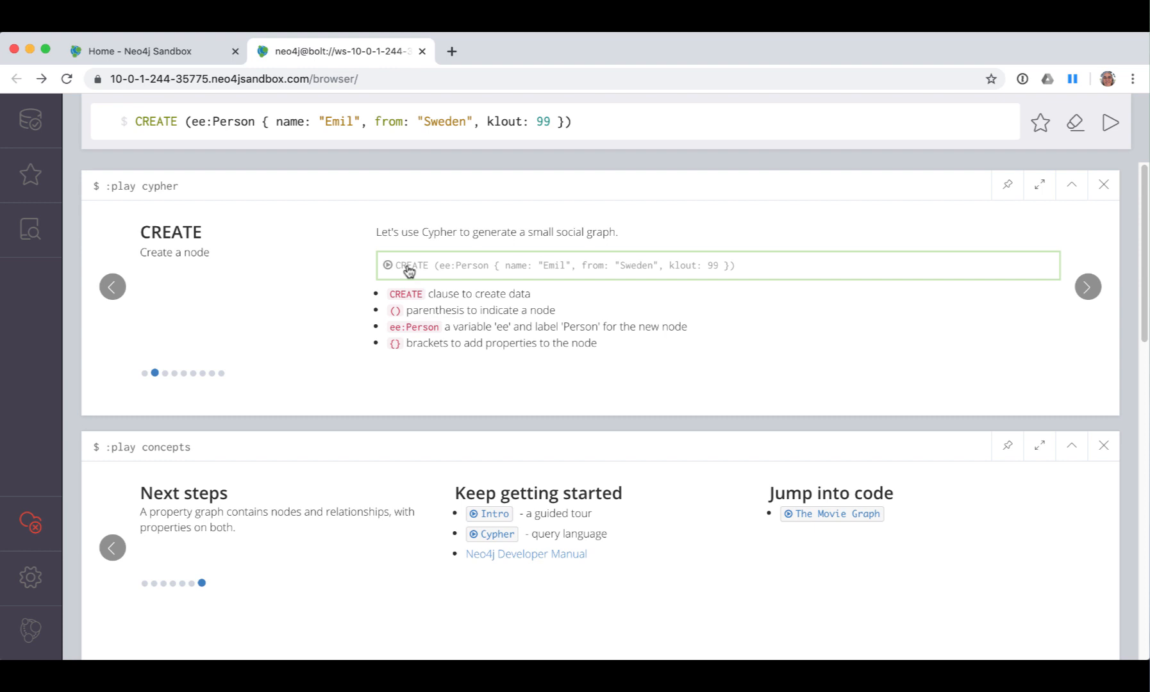
pyautogui.click(1110, 123)
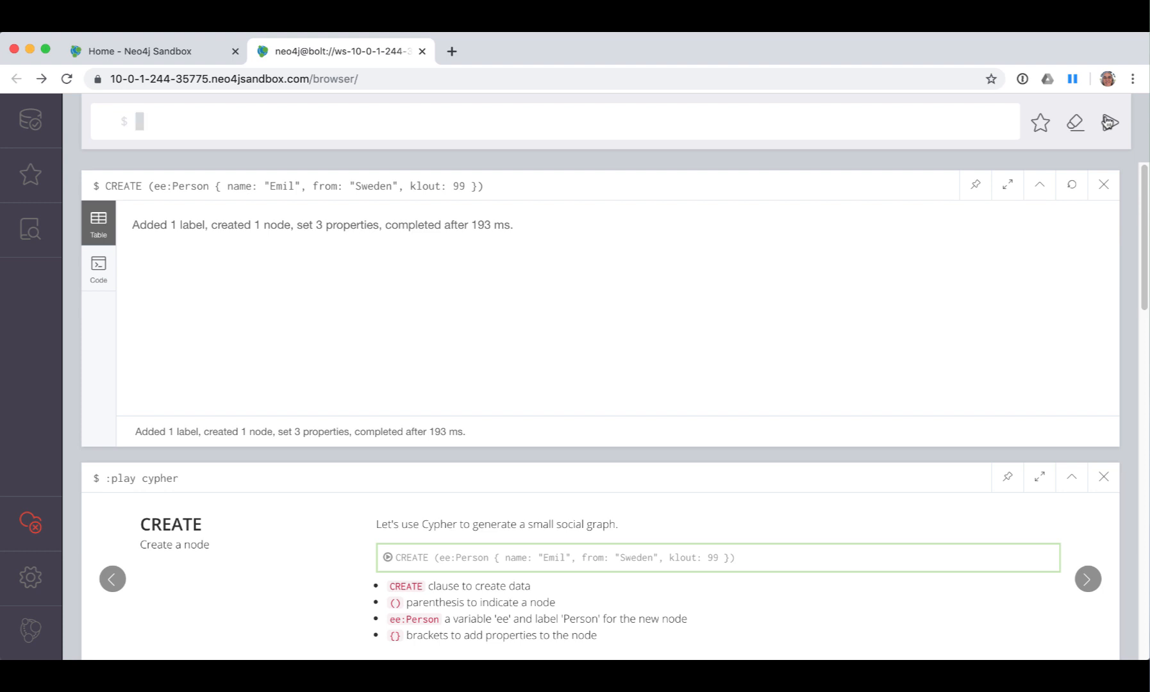
pyautogui.click(139, 54)
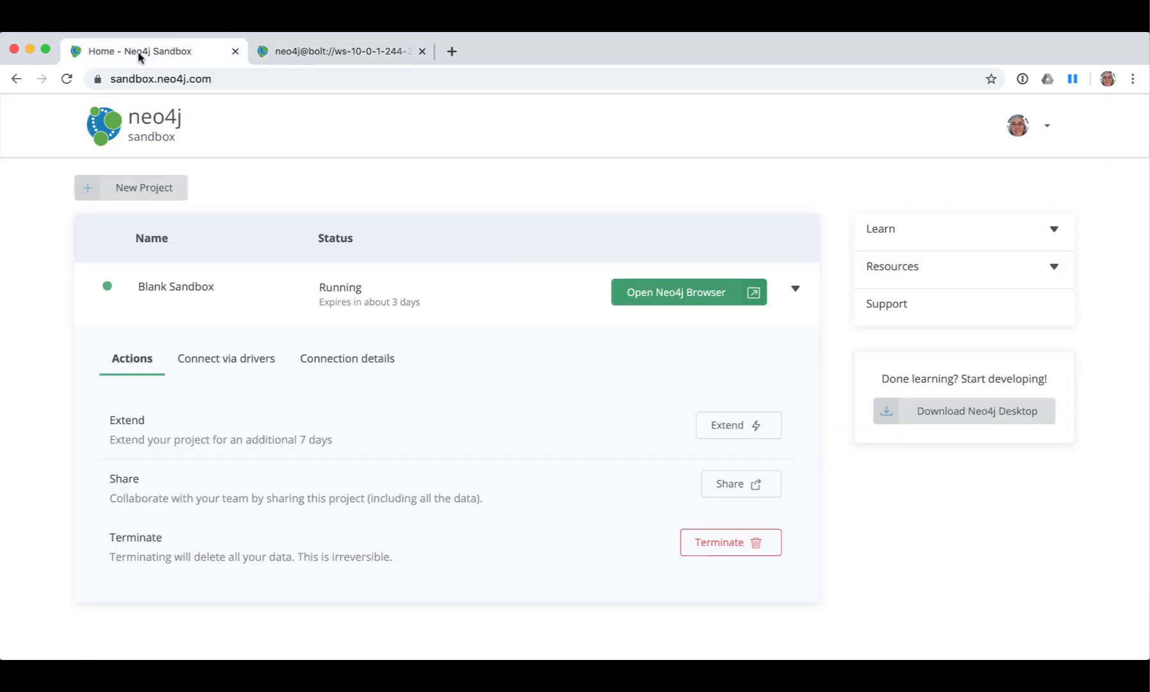
# Step: View driver code in JavaScript, Python, PHP and Java, then show the sandbox credentials and URLs
pyautogui.click(230, 362)
pyautogui.scroll(-3, 539, 473)
pyautogui.scroll(-3, 539, 473)
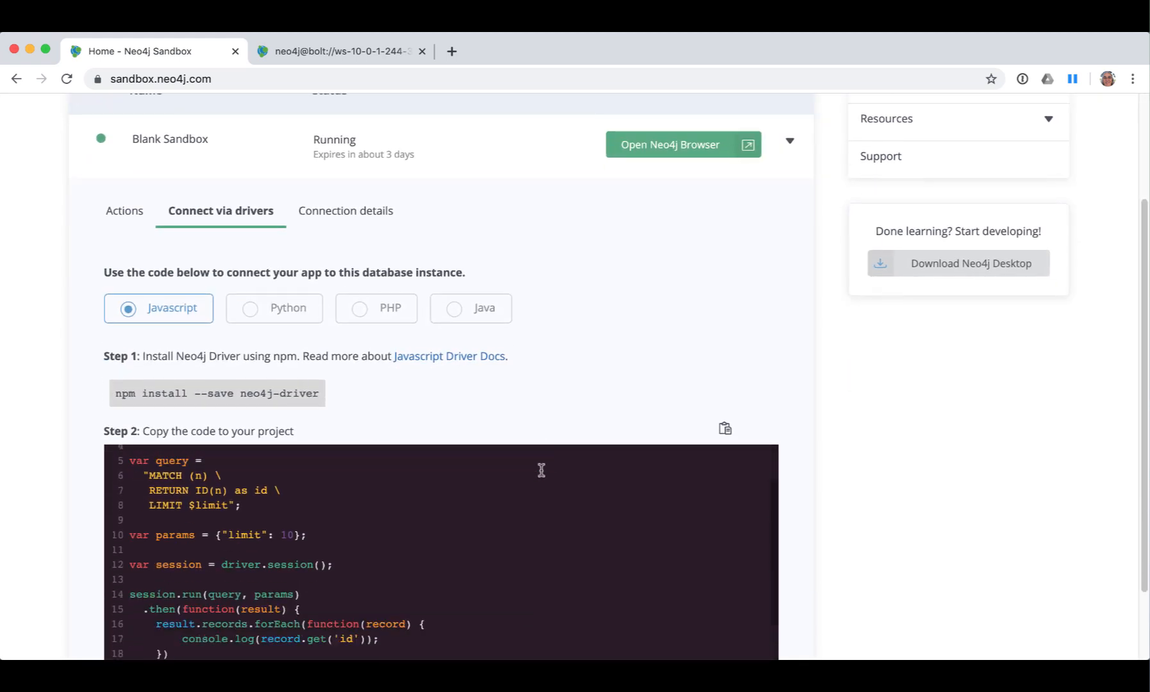
pyautogui.scroll(-2, 590, 428)
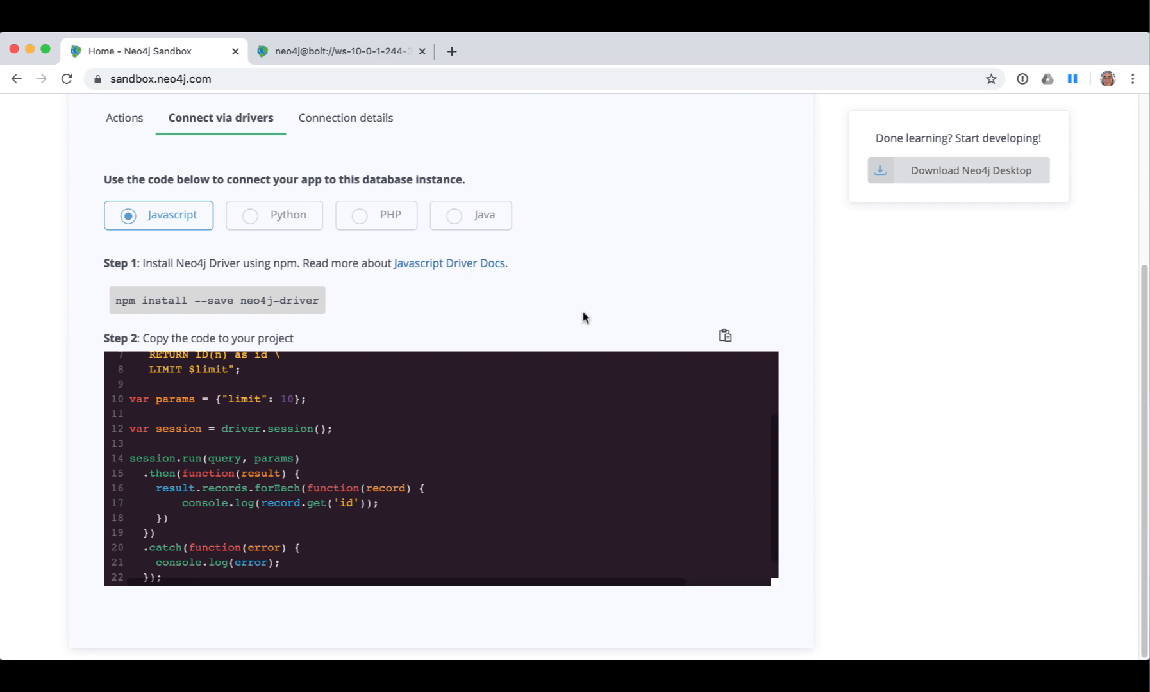
pyautogui.scroll(3, 503, 391)
pyautogui.click(249, 221)
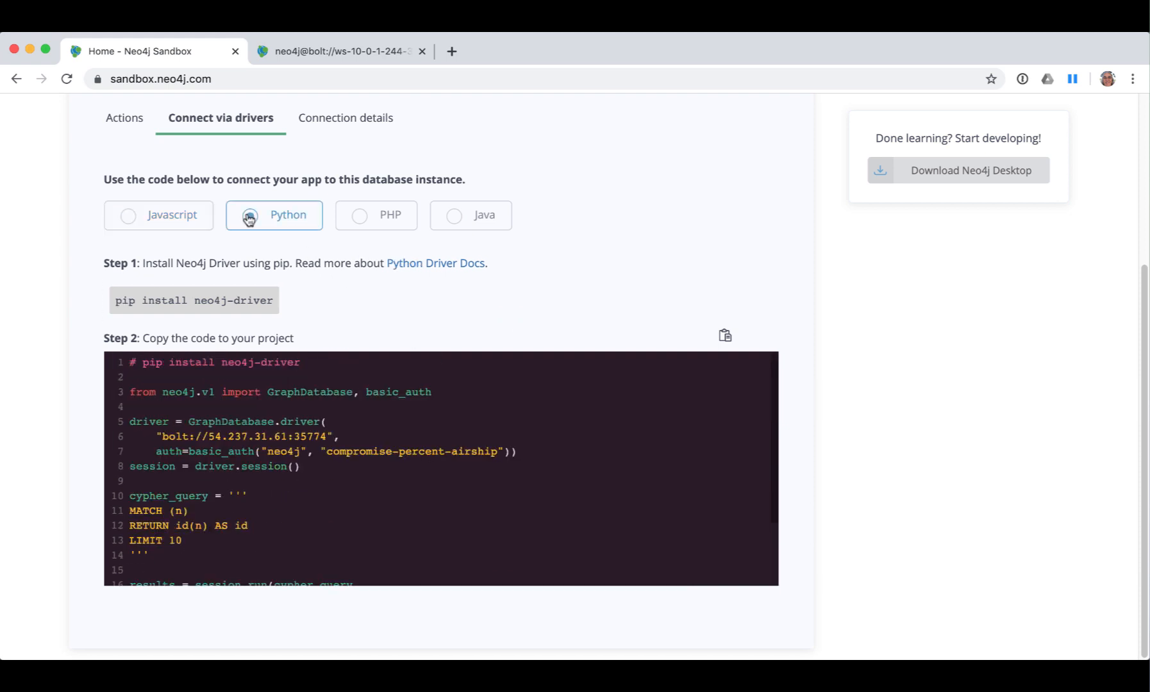
pyautogui.click(360, 221)
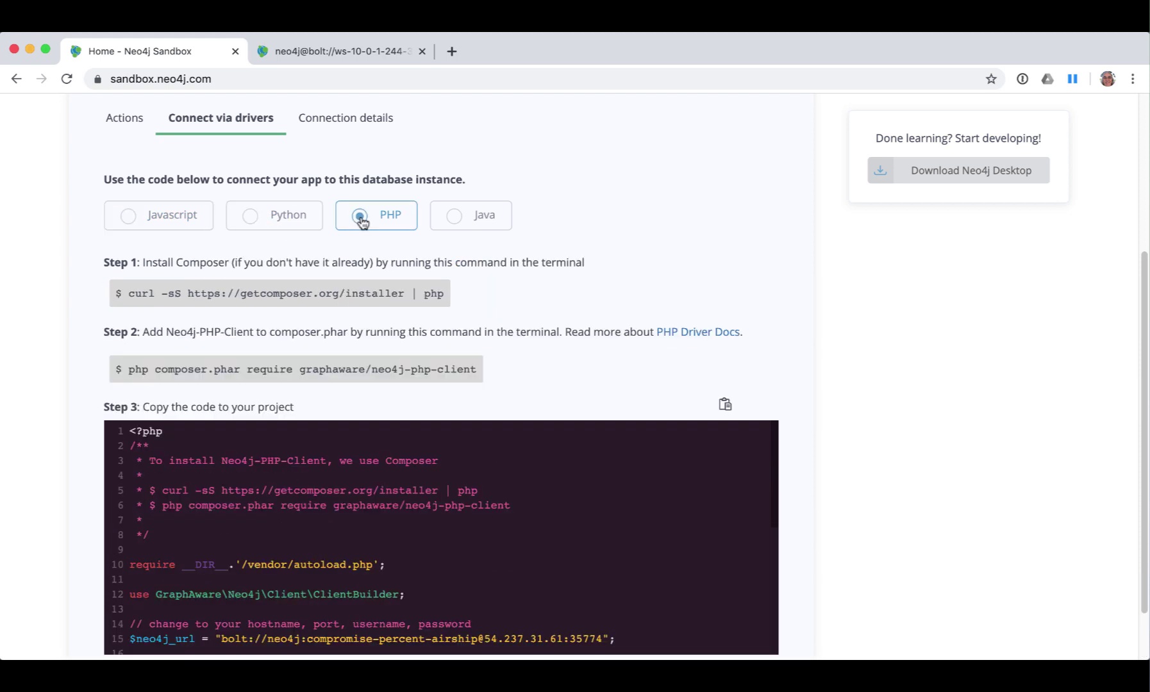
pyautogui.click(456, 225)
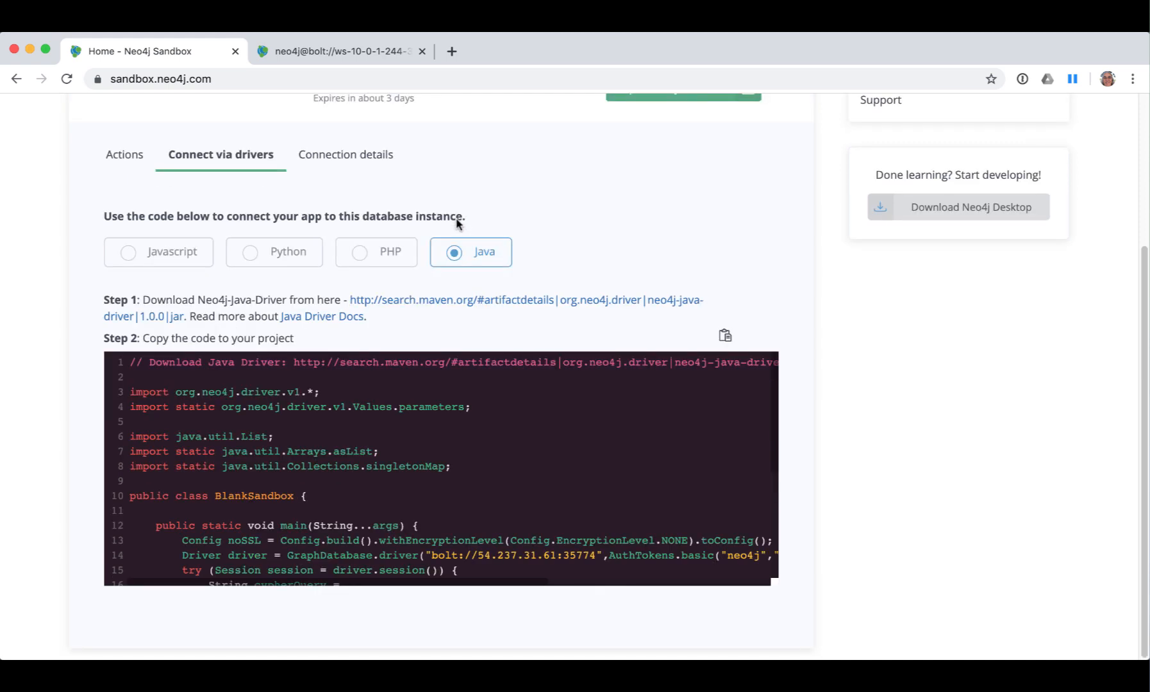
pyautogui.click(357, 157)
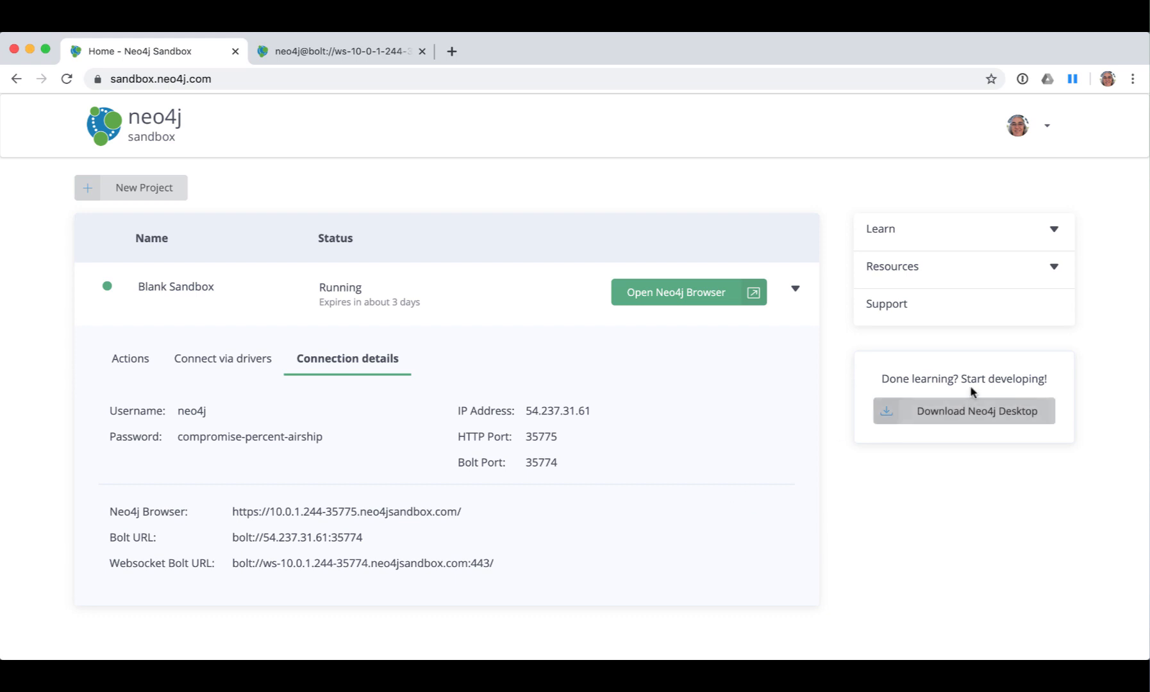
# Step: Expand the Learn and Resources link lists, opening and closing the help chat
pyautogui.click(1056, 235)
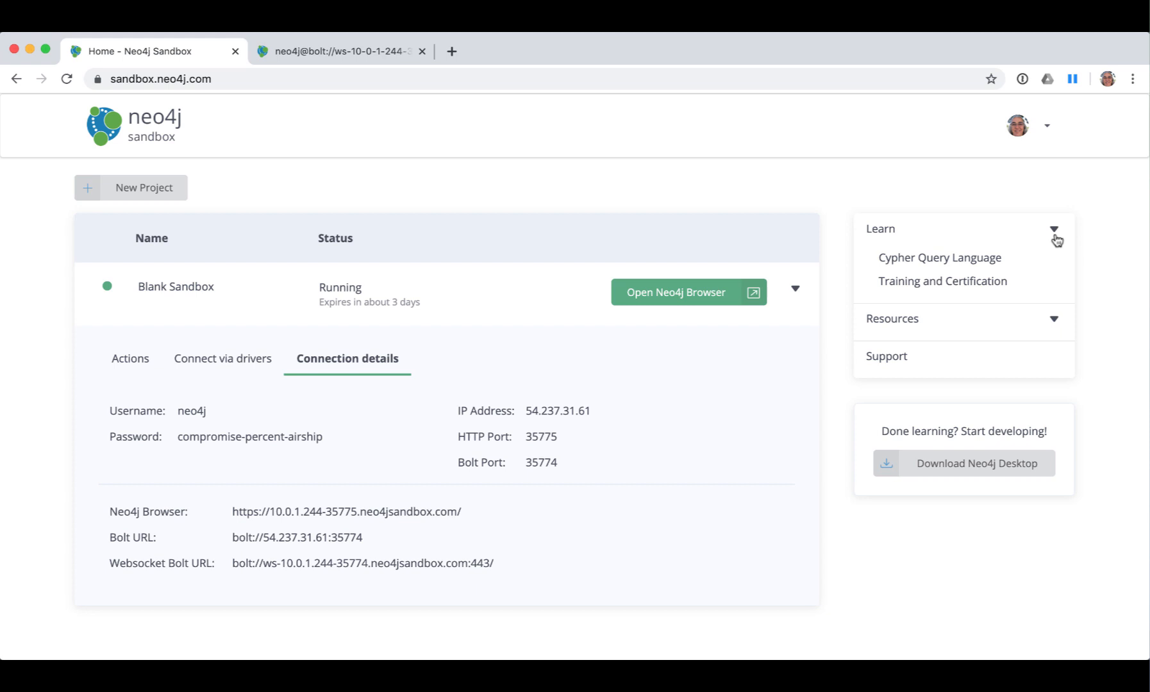
pyautogui.click(1053, 320)
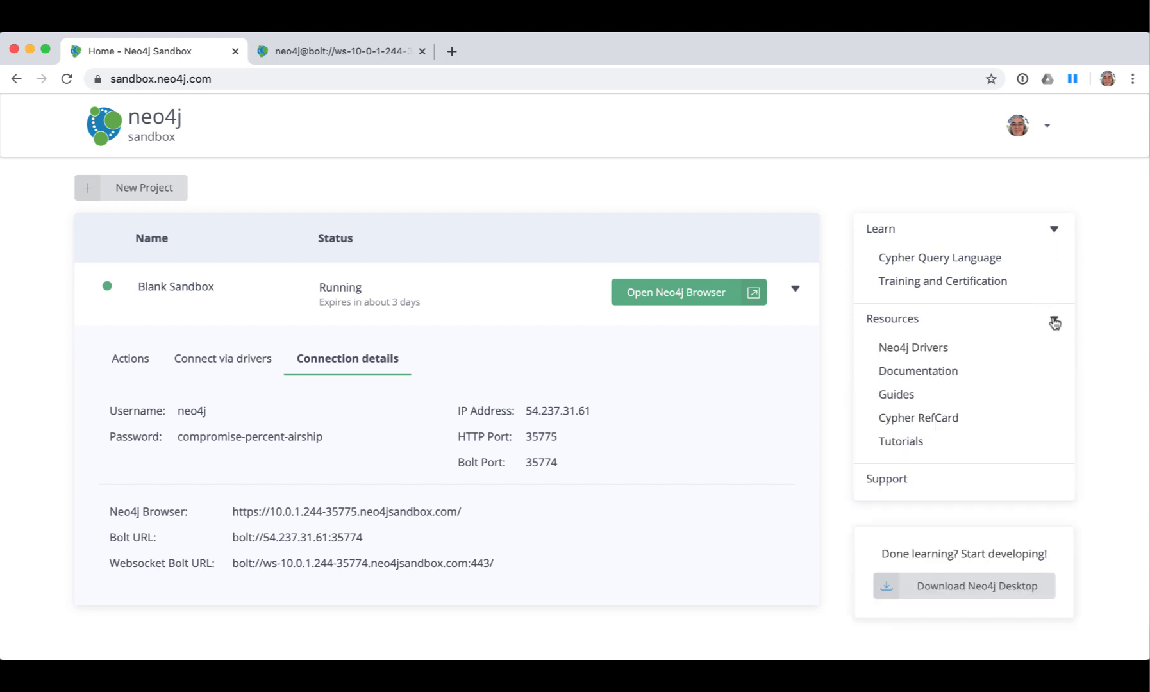
pyautogui.click(886, 479)
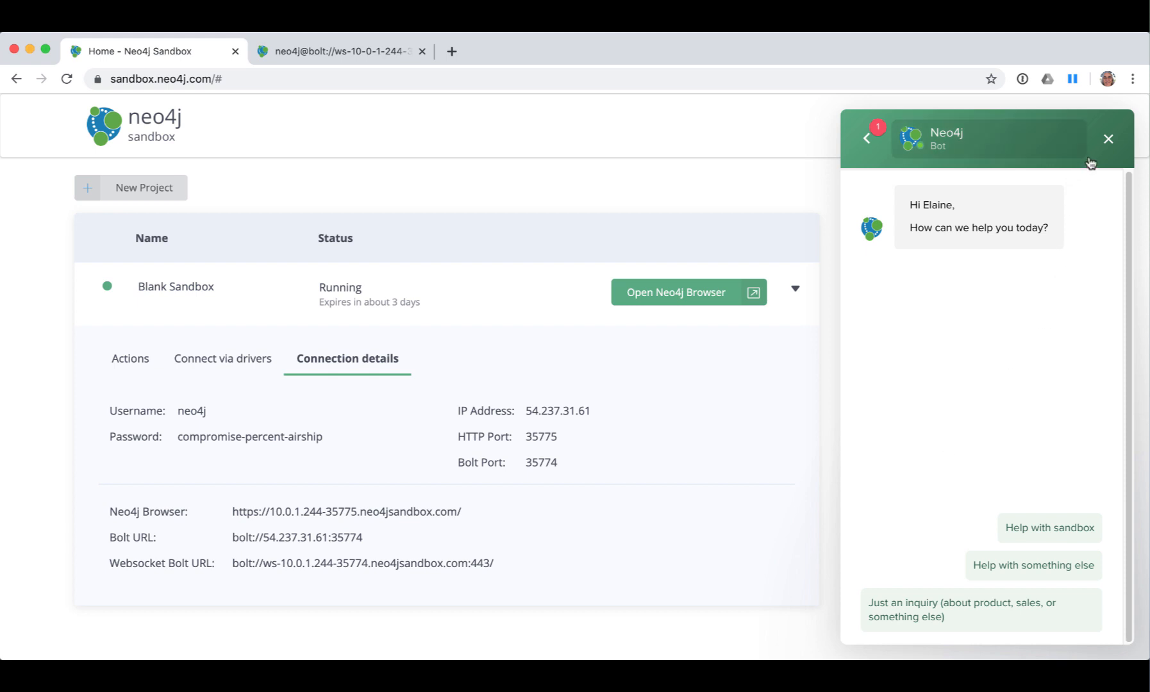
pyautogui.click(1107, 140)
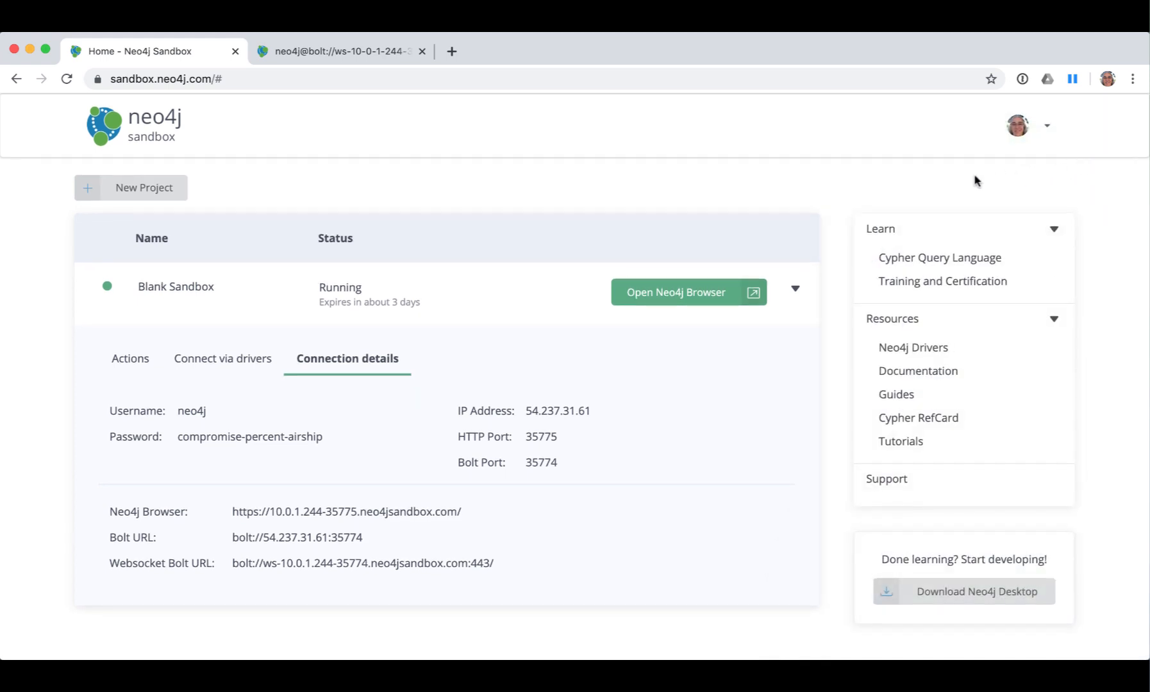